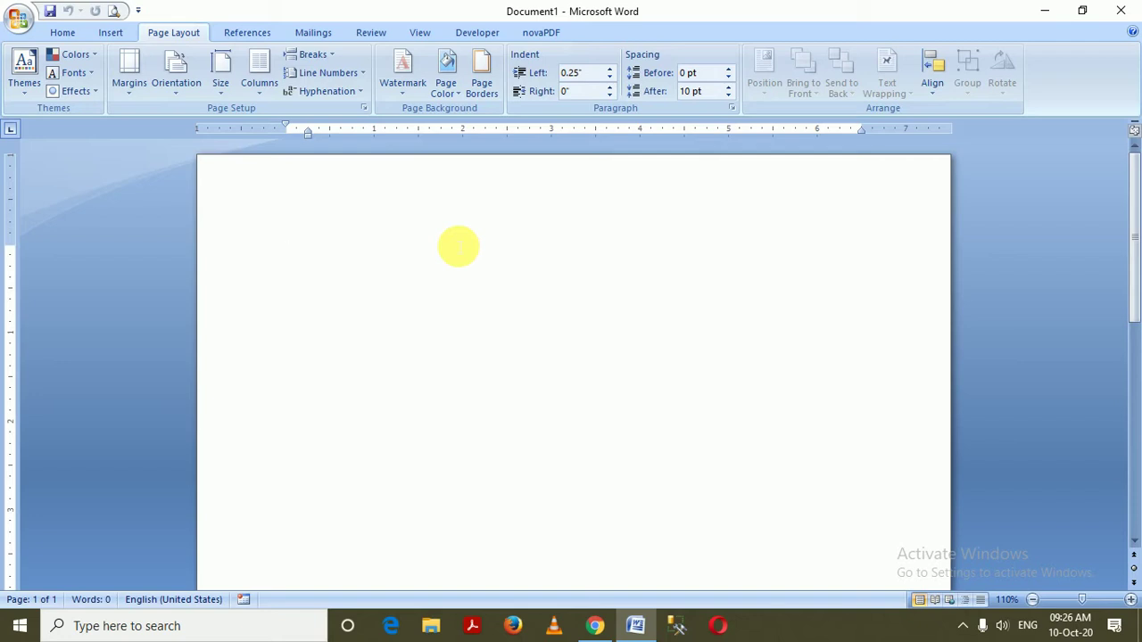
Generate sample paragraphs with =rand() and paste a second copy so the text spans two pages
{"action": "type", "text": "=ra"}
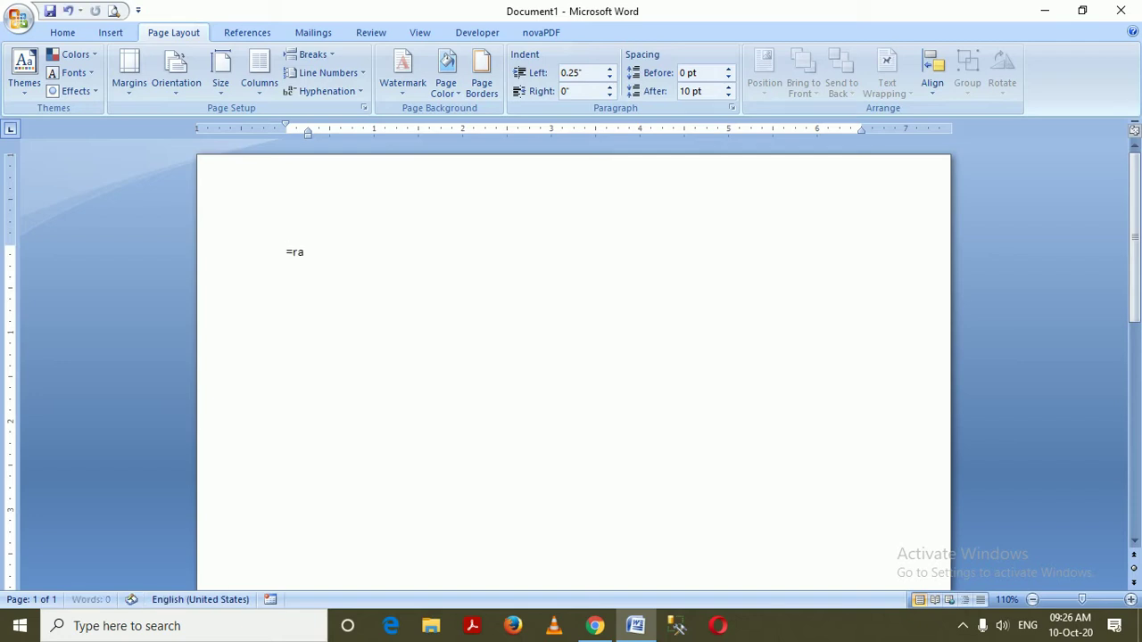
{"action": "type", "text": "nd("}
{"action": "type", "text": ")"}
{"action": "key", "text": "Return"}
{"action": "key", "text": "ctrl+a"}
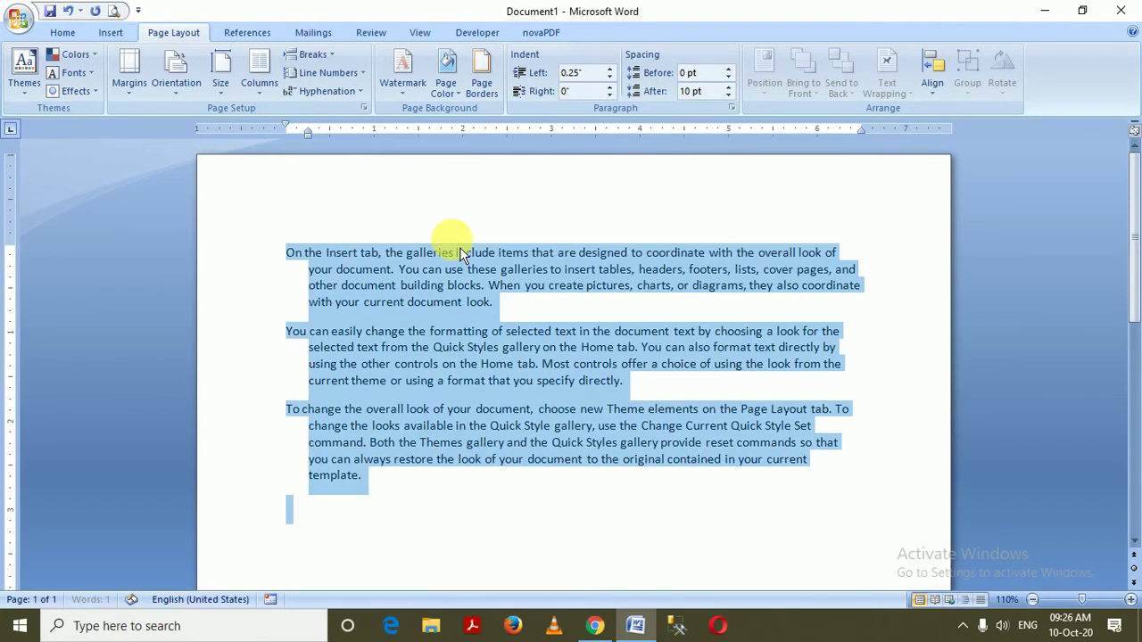
{"action": "key", "text": "ctrl+c"}
{"action": "key", "text": "ctrl+v"}
{"action": "key", "text": "ctrl+v"}
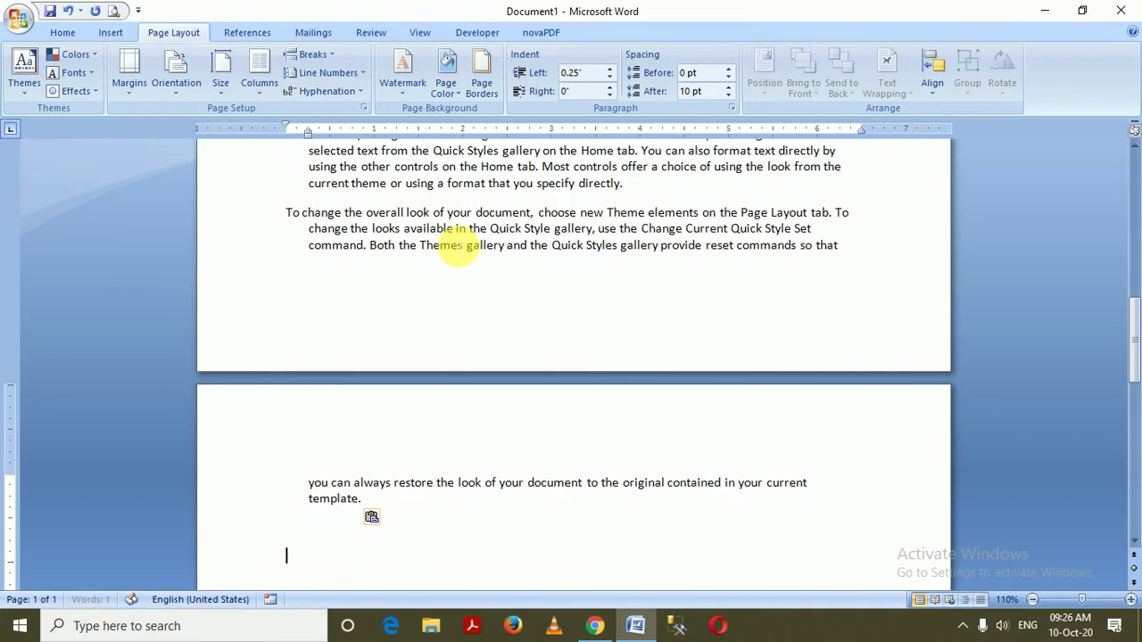
{"action": "key", "text": "Up"}
{"action": "key", "text": "ctrl+v"}
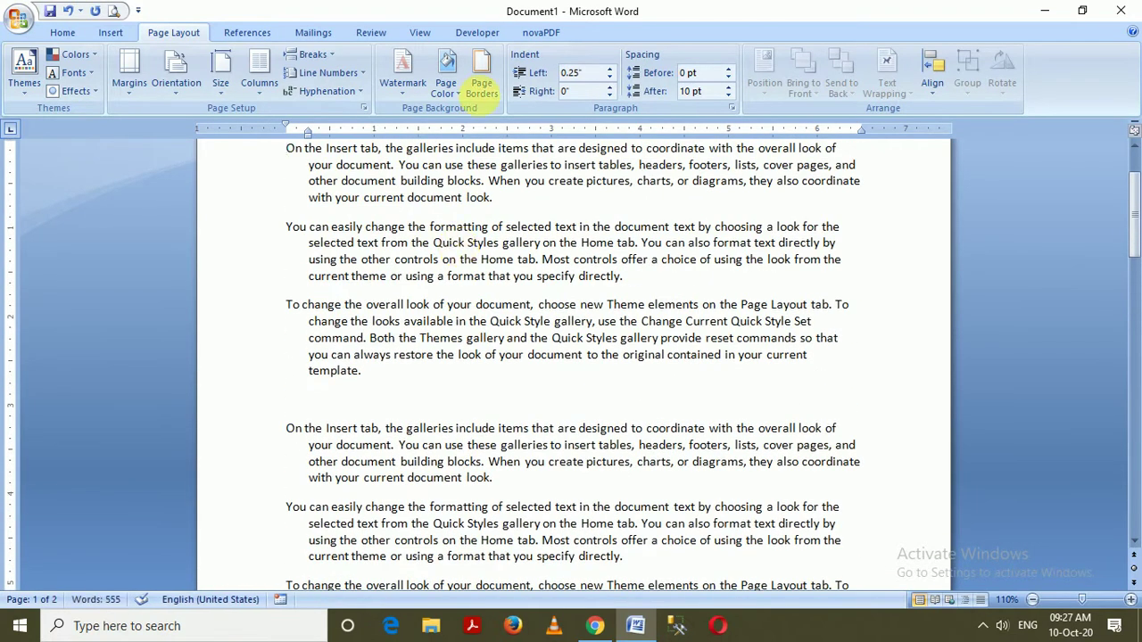
Put the diagonal DO NOT COPY 1 watermark behind the sample text
{"action": "left_click", "coordinate": [414, 108]}
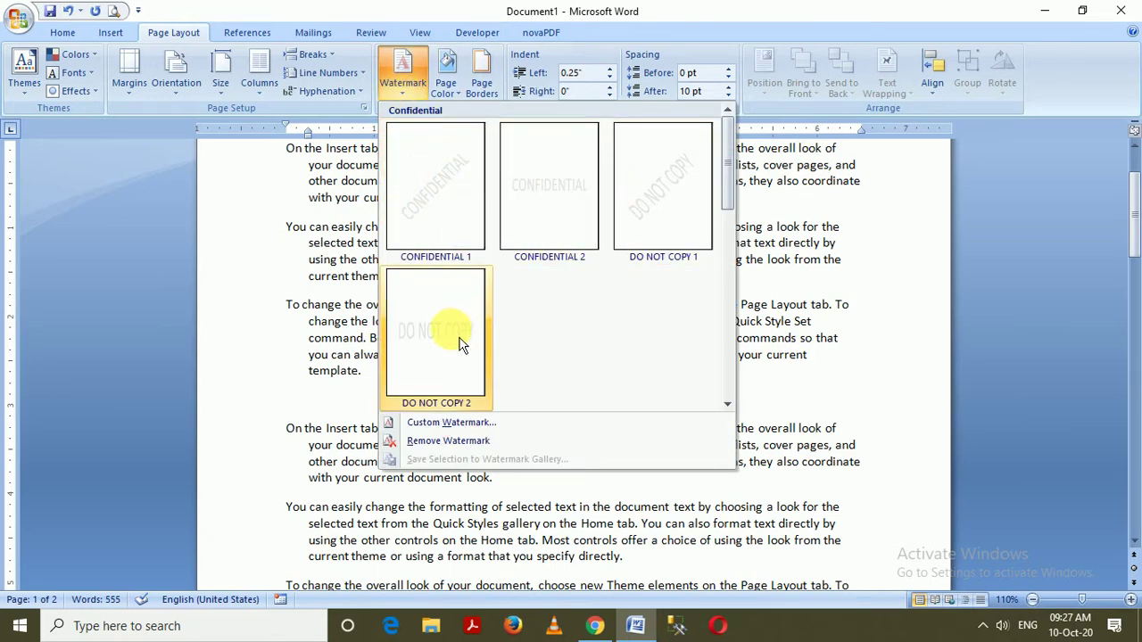
{"action": "left_click", "coordinate": [689, 205]}
{"action": "left_click_drag", "start_coordinate": [1134, 227], "coordinate": [1133, 215]}
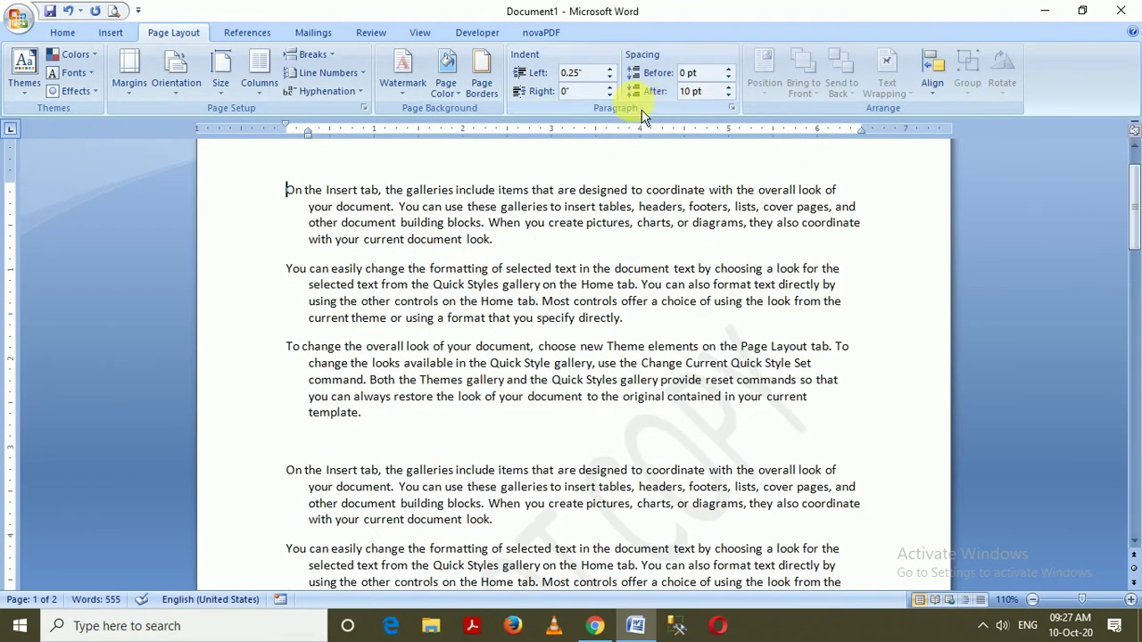
{"action": "left_click", "coordinate": [402, 72]}
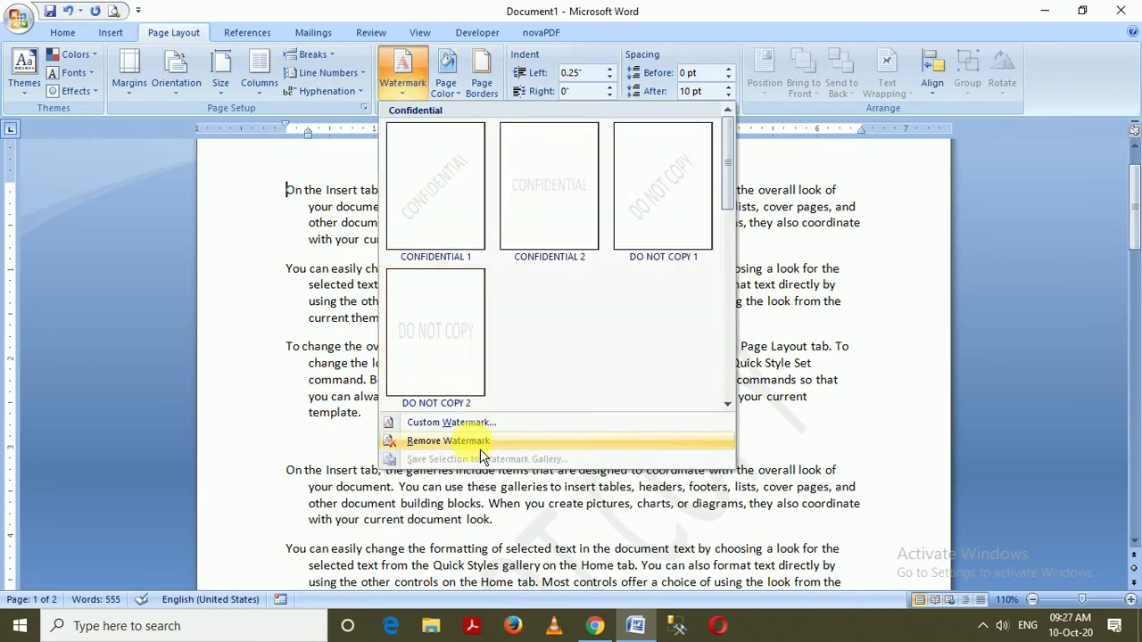
Remove the DO NOT COPY watermark and bring up the Custom Watermark settings
{"action": "left_click", "coordinate": [448, 440]}
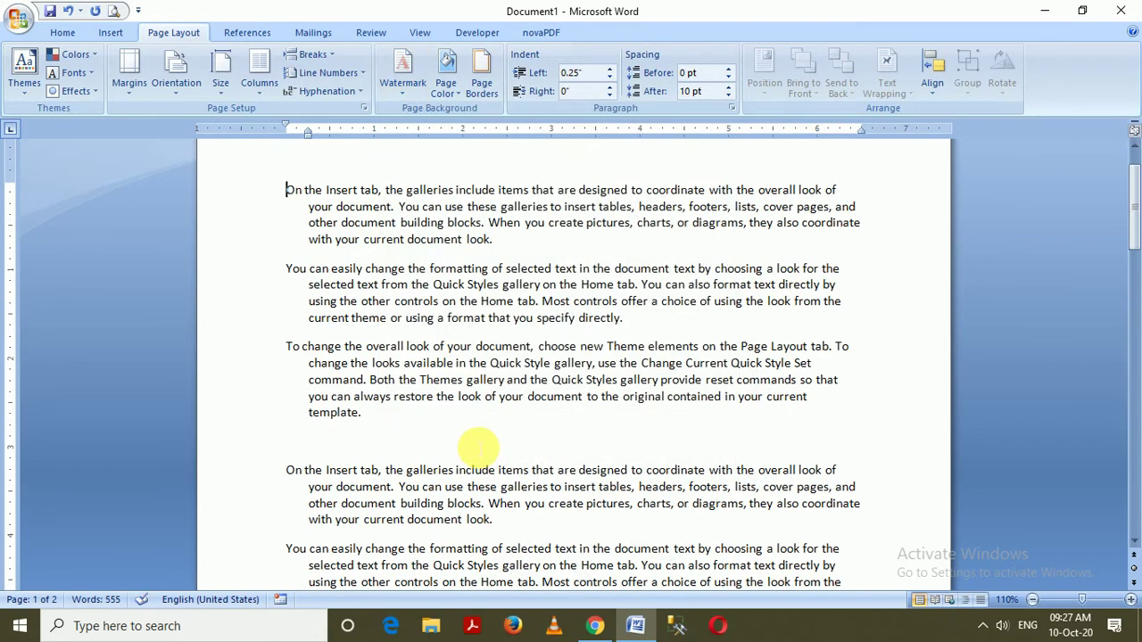
{"action": "left_click", "coordinate": [403, 71]}
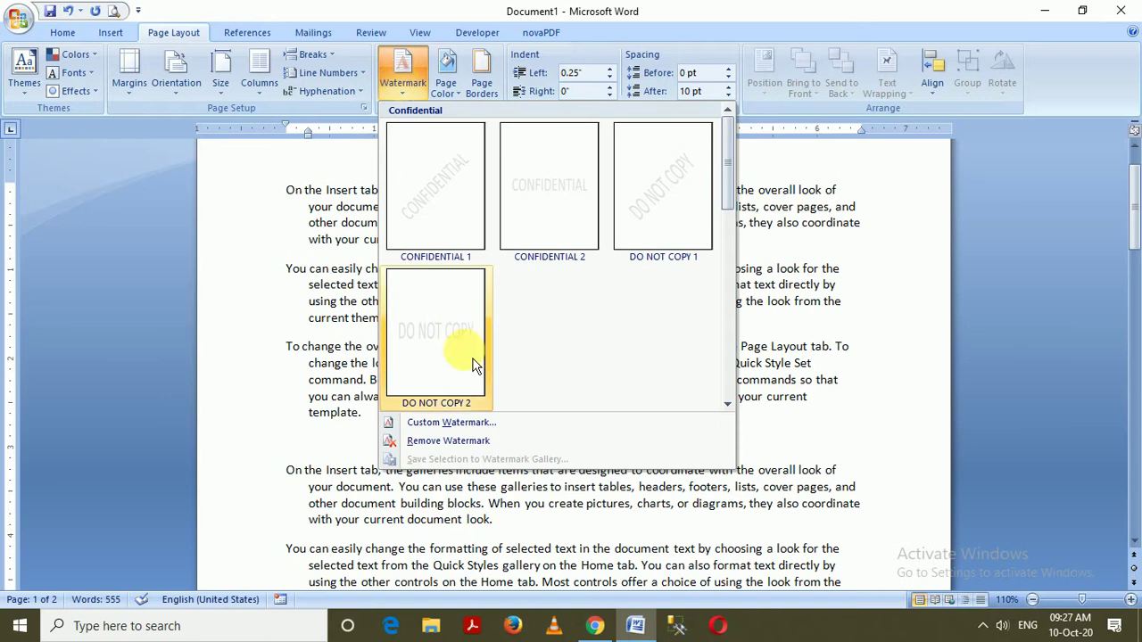
{"action": "left_click", "coordinate": [452, 423]}
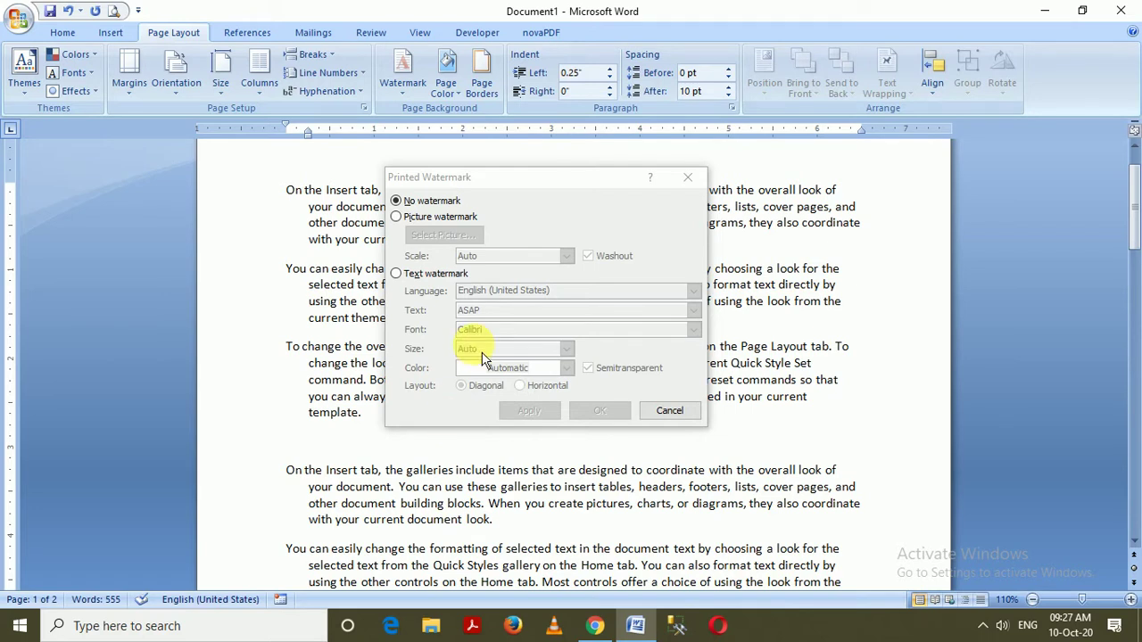
Apply the WhatsApp photo from Saved Pictures as a washed-out picture watermark
{"action": "left_click", "coordinate": [442, 218]}
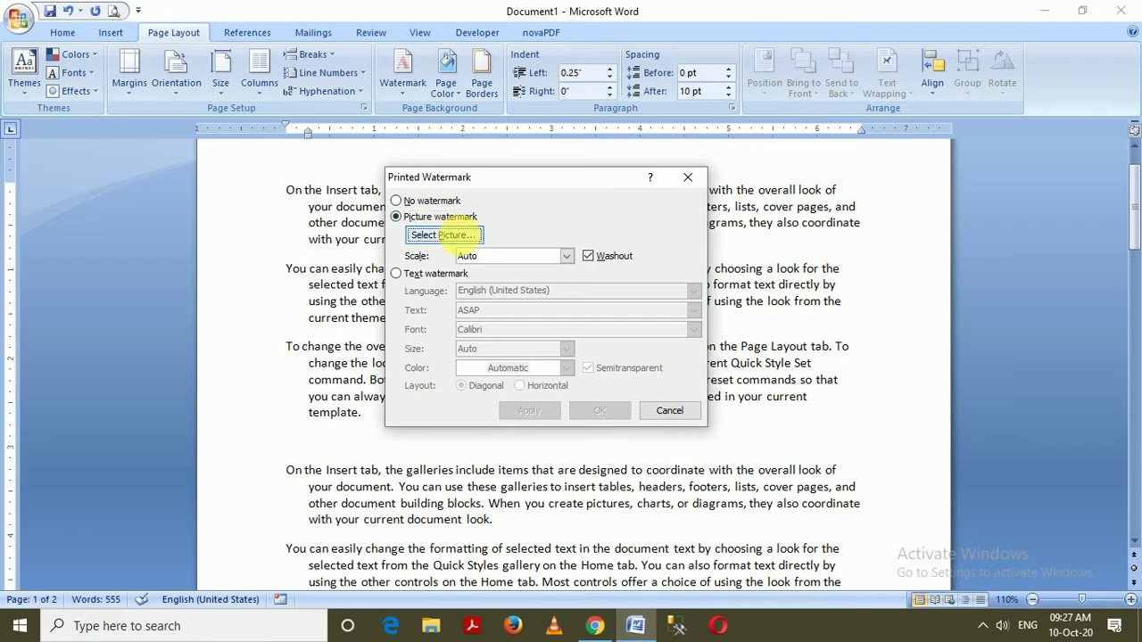
{"action": "left_click", "coordinate": [464, 237]}
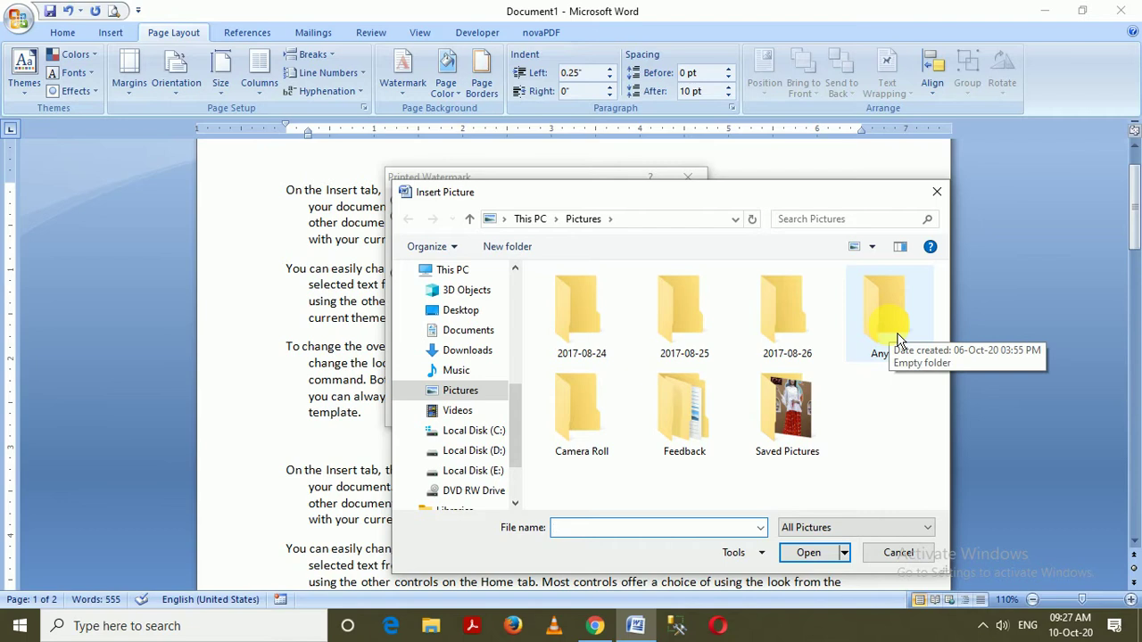
{"action": "left_click", "coordinate": [813, 435]}
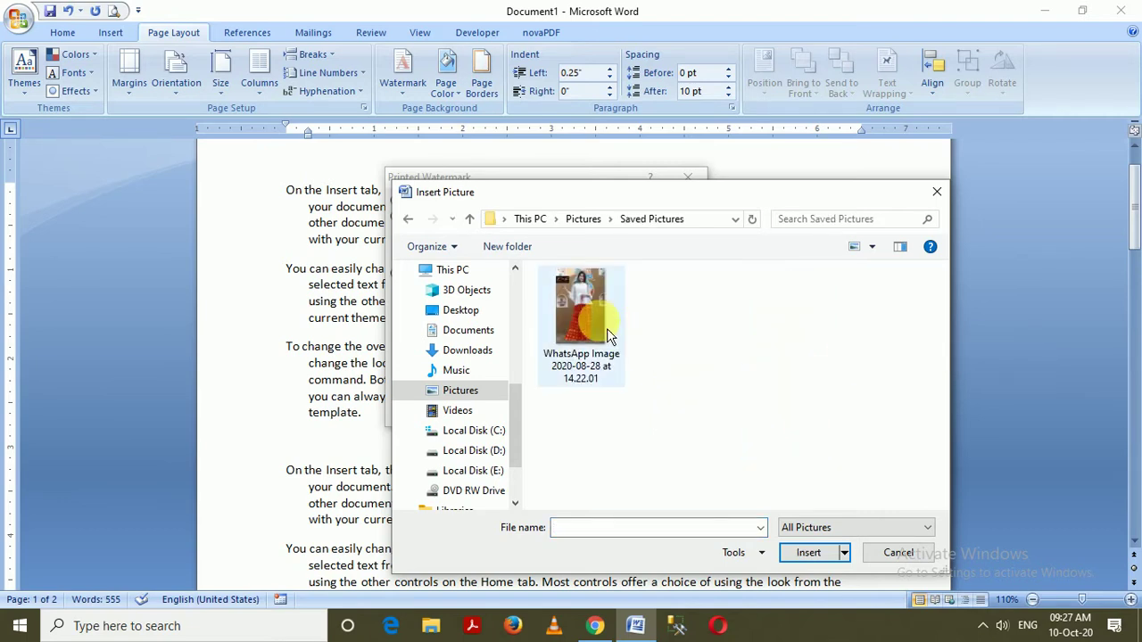
{"action": "left_click", "coordinate": [579, 299]}
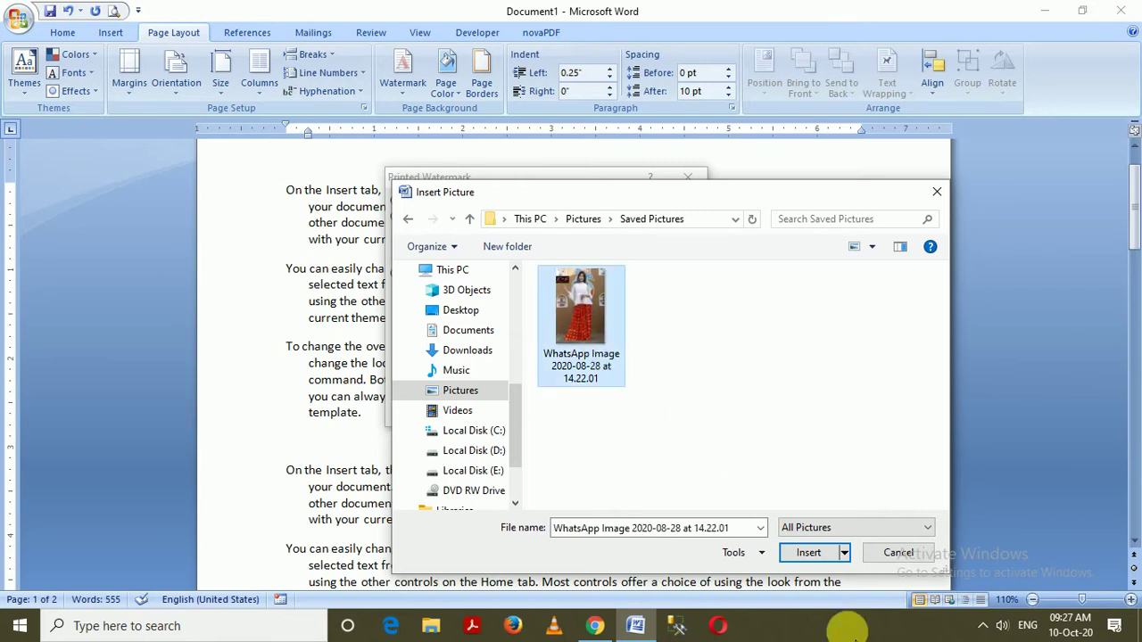
{"action": "left_click", "coordinate": [808, 553]}
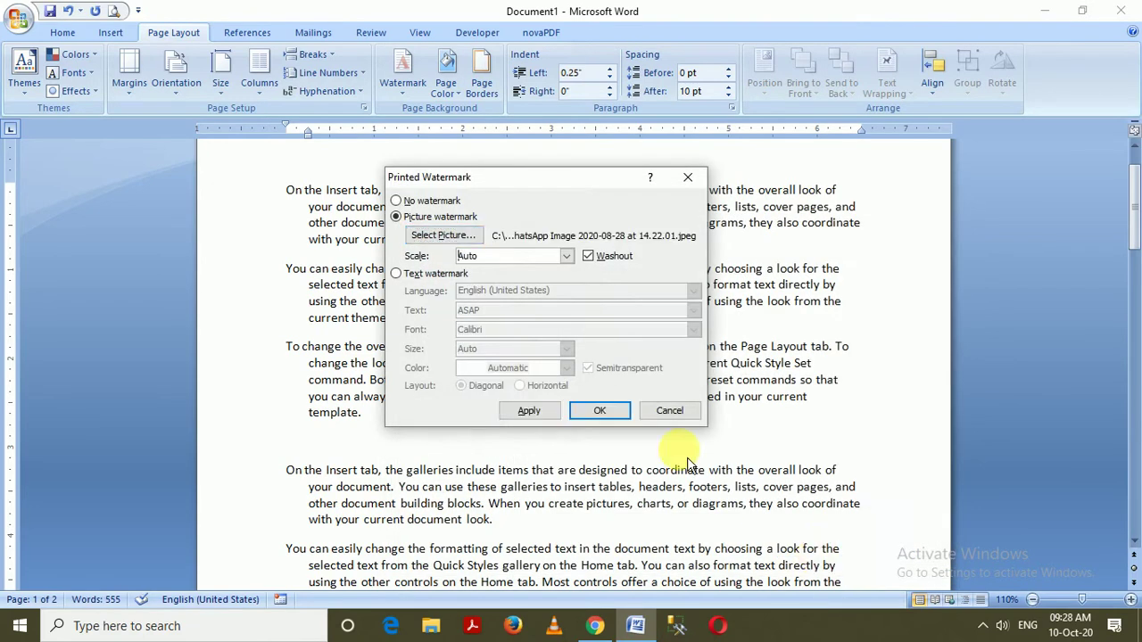
{"action": "left_click", "coordinate": [541, 417]}
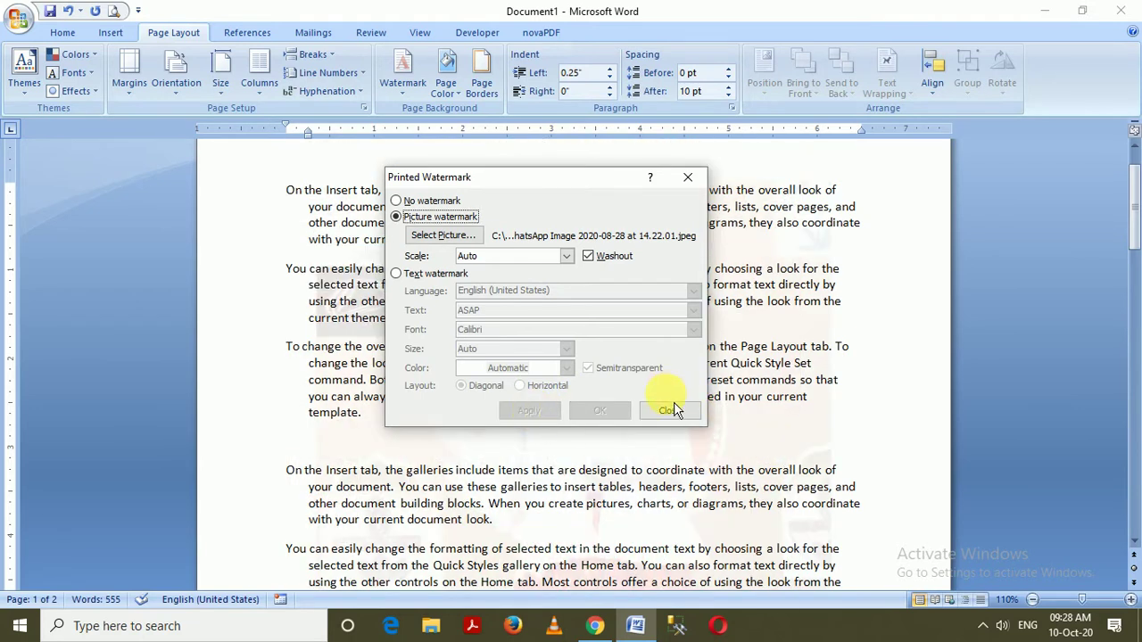
{"action": "left_click", "coordinate": [671, 410]}
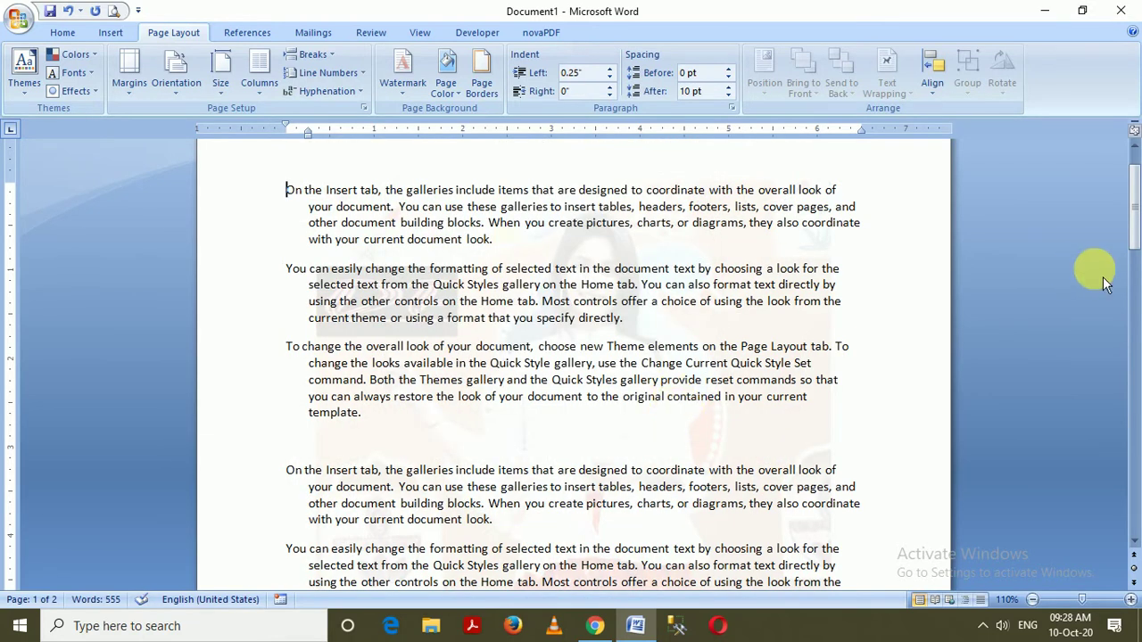
Set the custom watermark to No watermark to clear the photo from the page
{"action": "mouse_move", "coordinate": [1134, 225]}
{"action": "left_mouse_down"}
{"action": "mouse_move", "coordinate": [1131, 312]}
{"action": "mouse_move", "coordinate": [1133, 219]}
{"action": "left_mouse_up"}
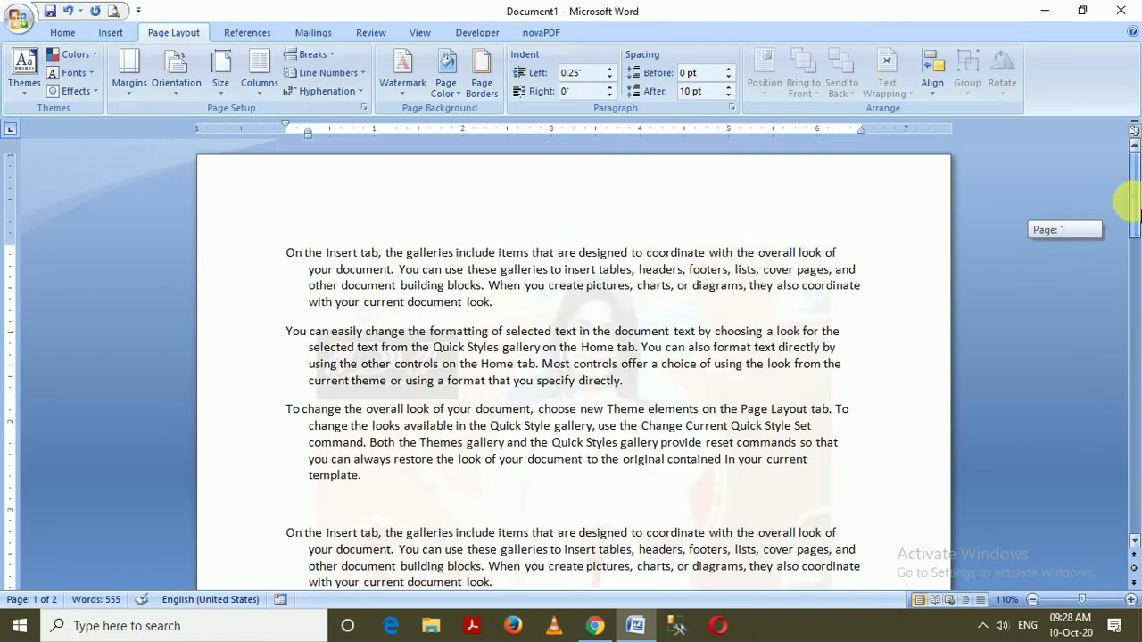
{"action": "left_click", "coordinate": [415, 98]}
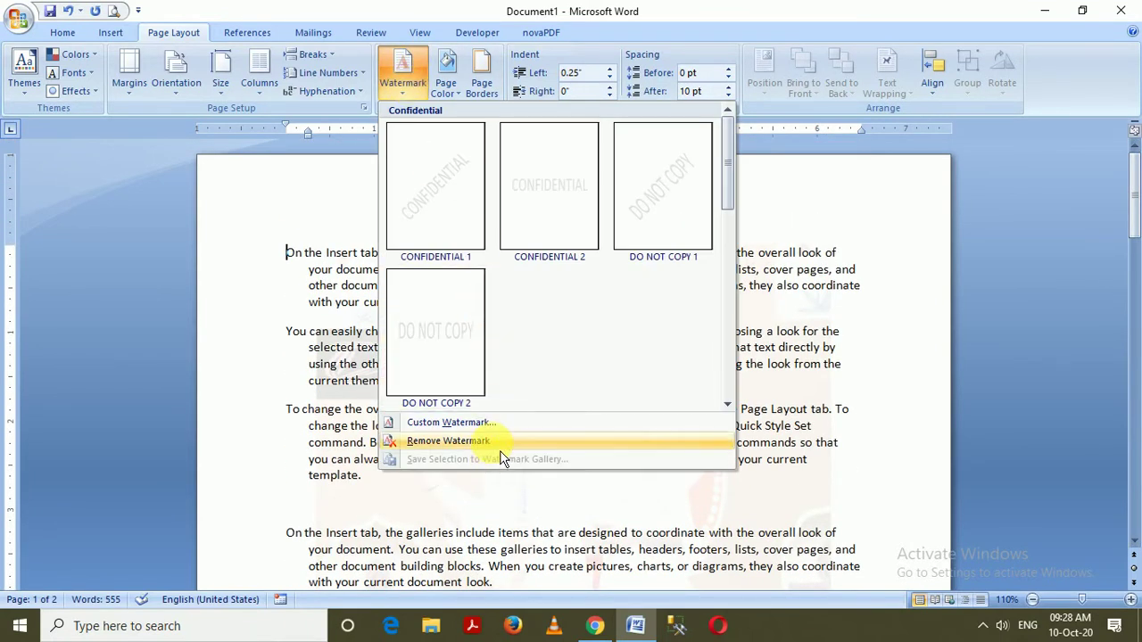
{"action": "left_click", "coordinate": [455, 423]}
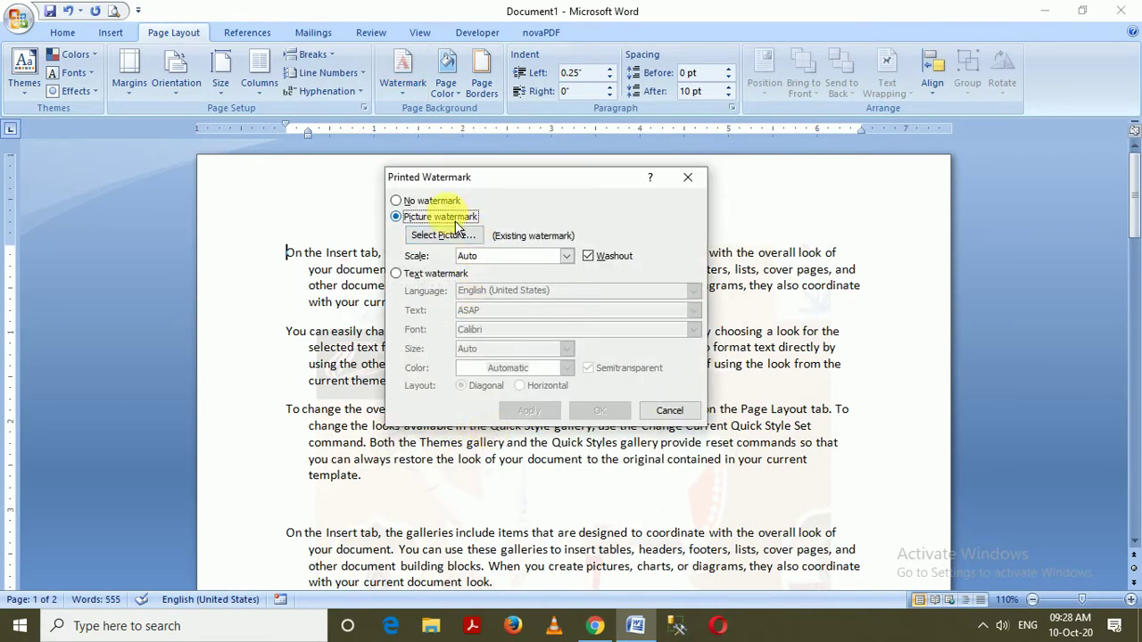
{"action": "left_click", "coordinate": [432, 200]}
{"action": "left_click", "coordinate": [552, 415]}
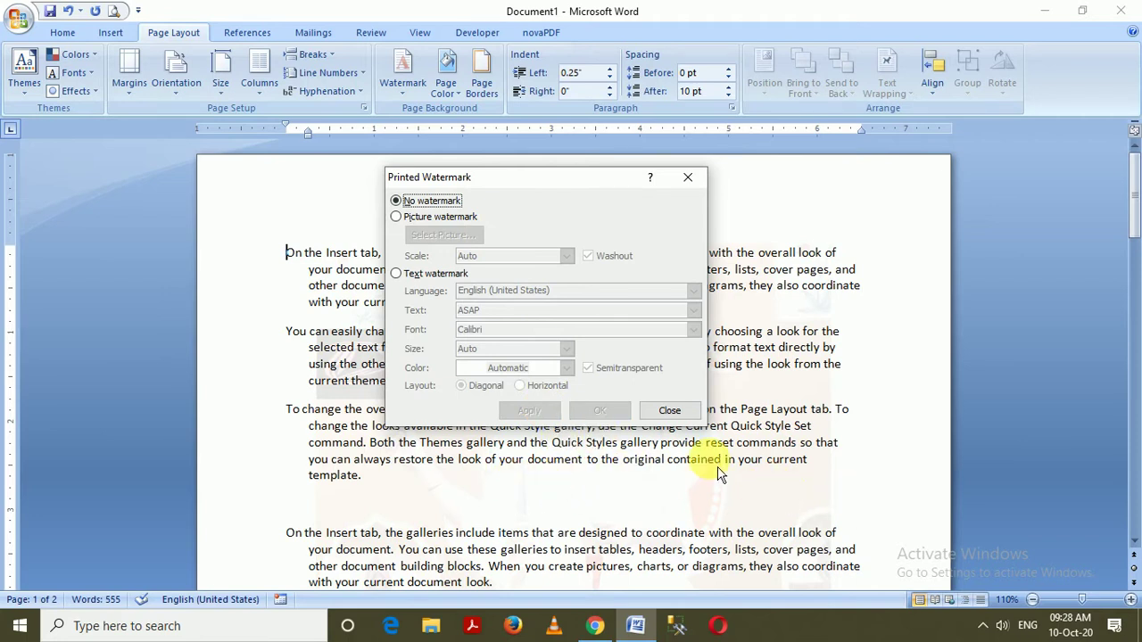
{"action": "left_click", "coordinate": [670, 411]}
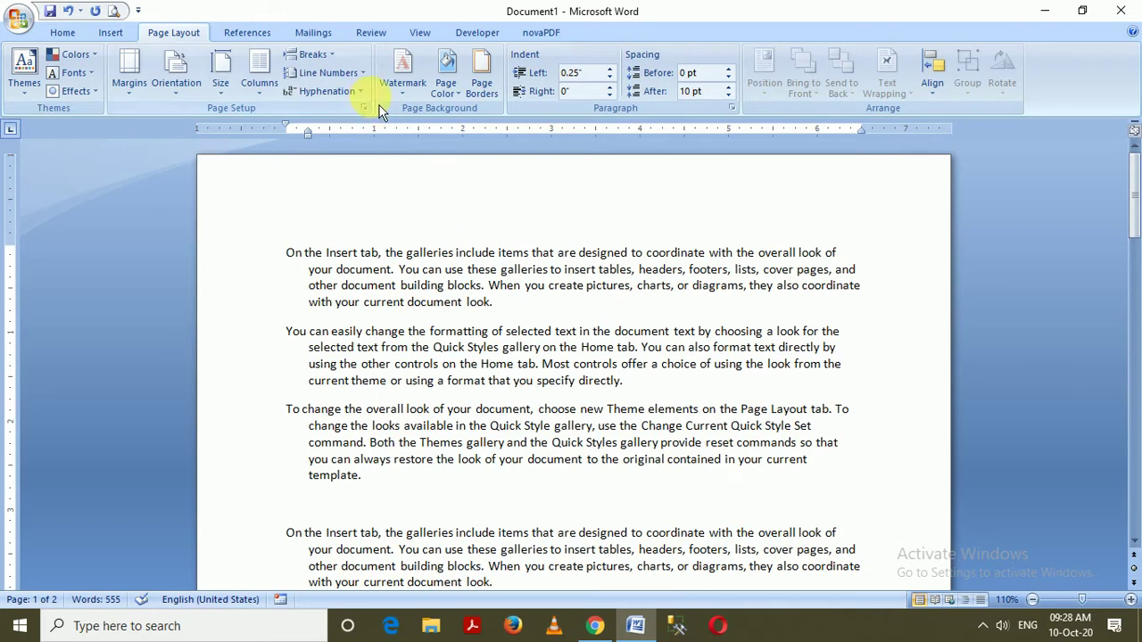
{"action": "left_click", "coordinate": [402, 76]}
{"action": "left_click", "coordinate": [477, 428]}
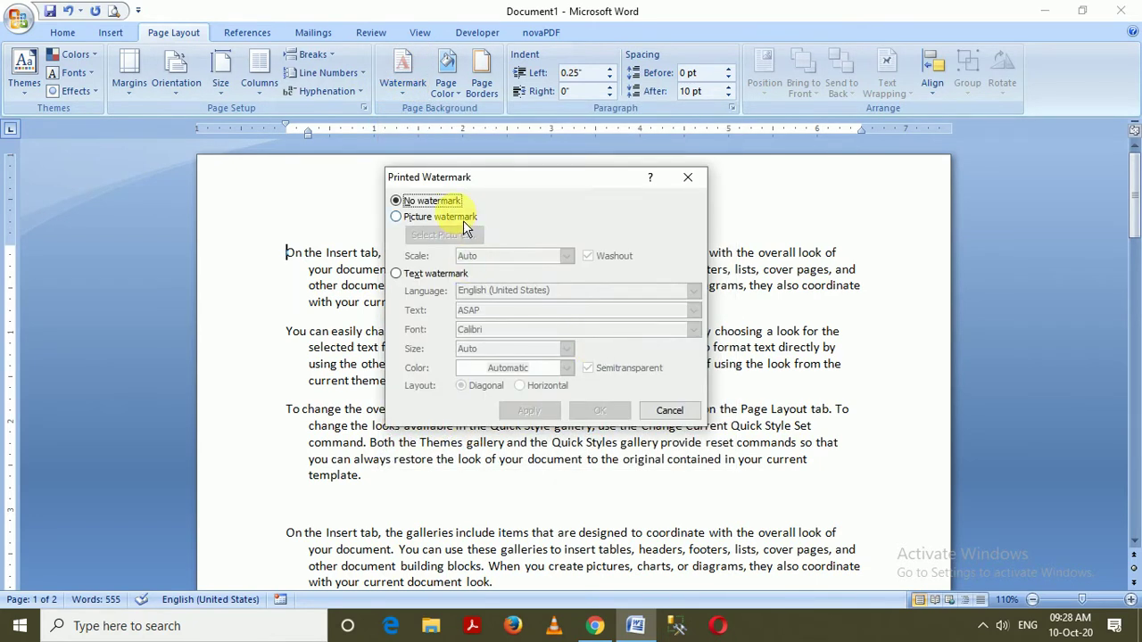
{"action": "left_click", "coordinate": [420, 217]}
{"action": "left_click", "coordinate": [446, 236]}
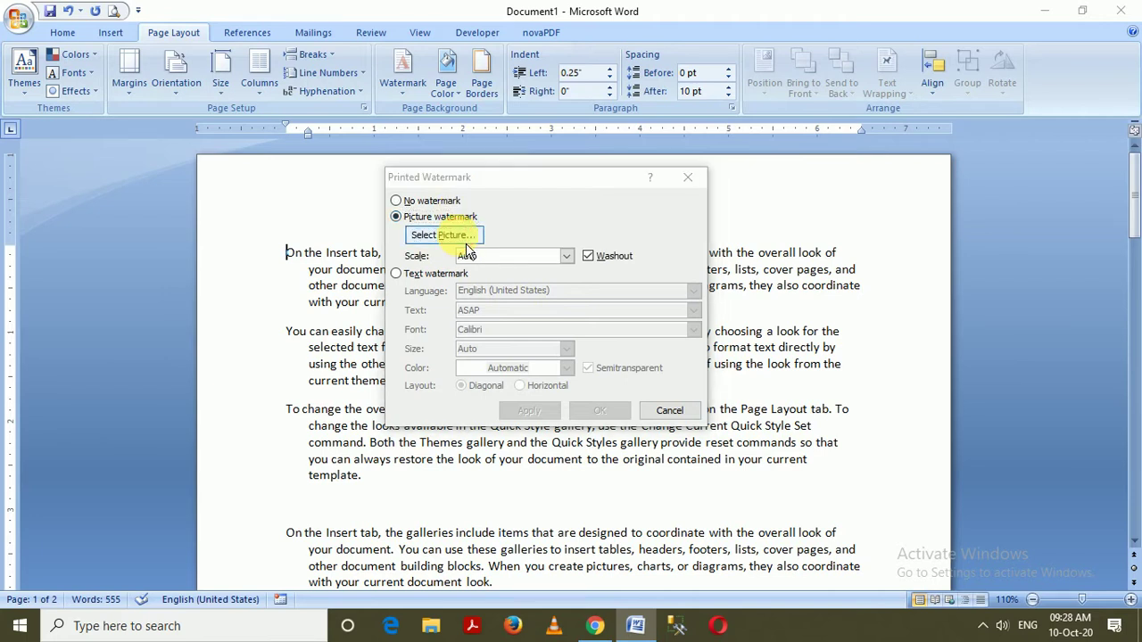
{"action": "left_click", "coordinate": [596, 385]}
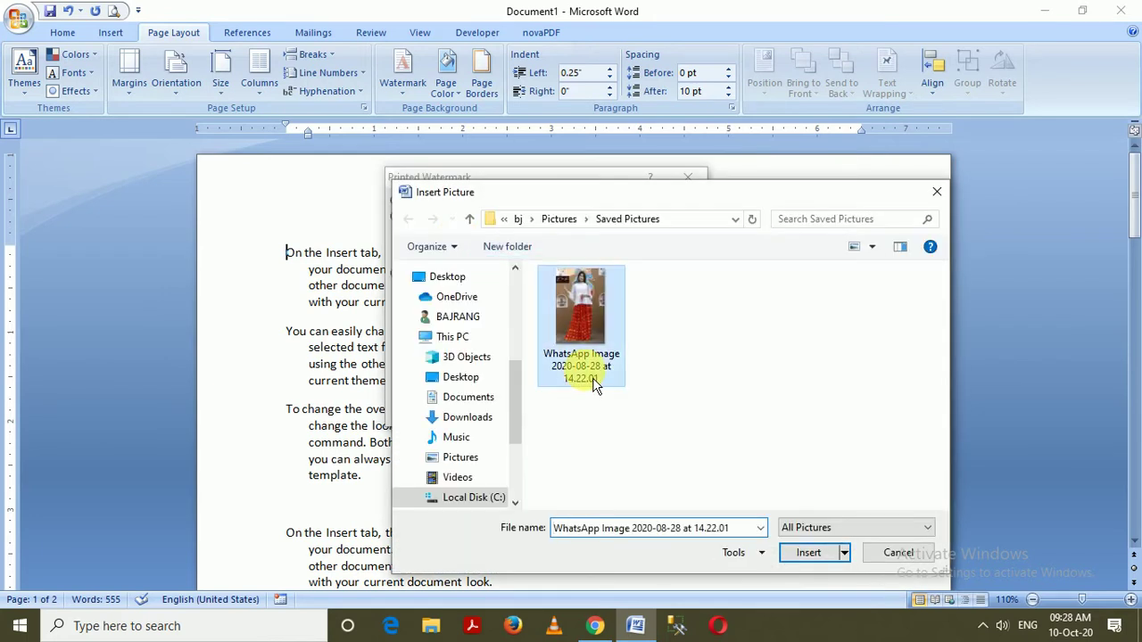
{"action": "left_click", "coordinate": [820, 555]}
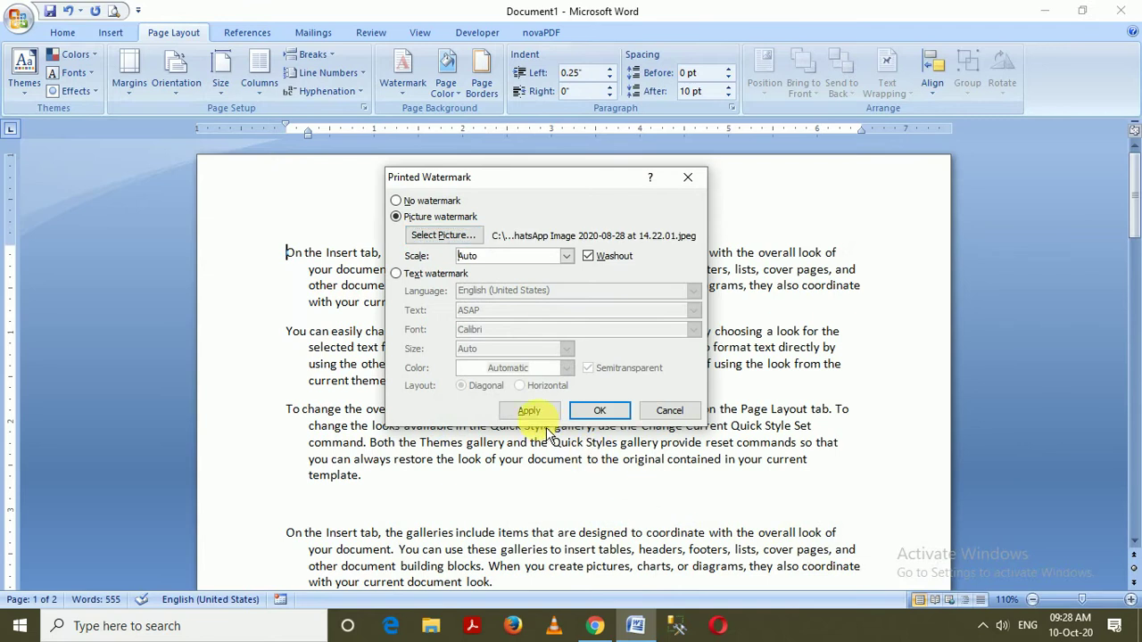
{"action": "left_click", "coordinate": [528, 410]}
{"action": "left_click", "coordinate": [432, 201]}
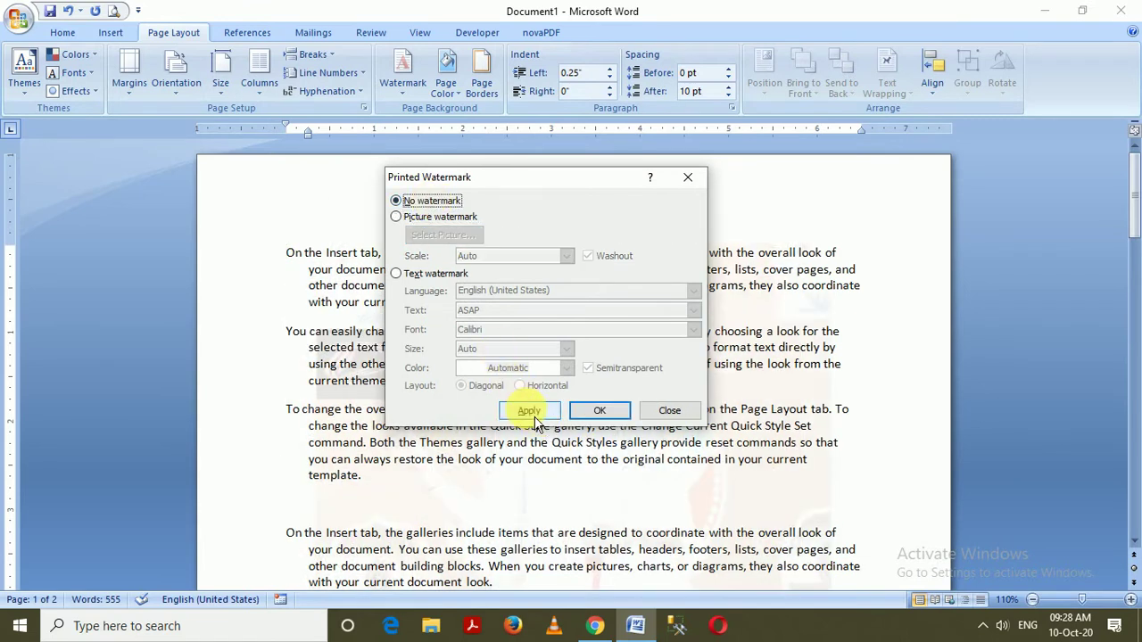
{"action": "left_click", "coordinate": [528, 410]}
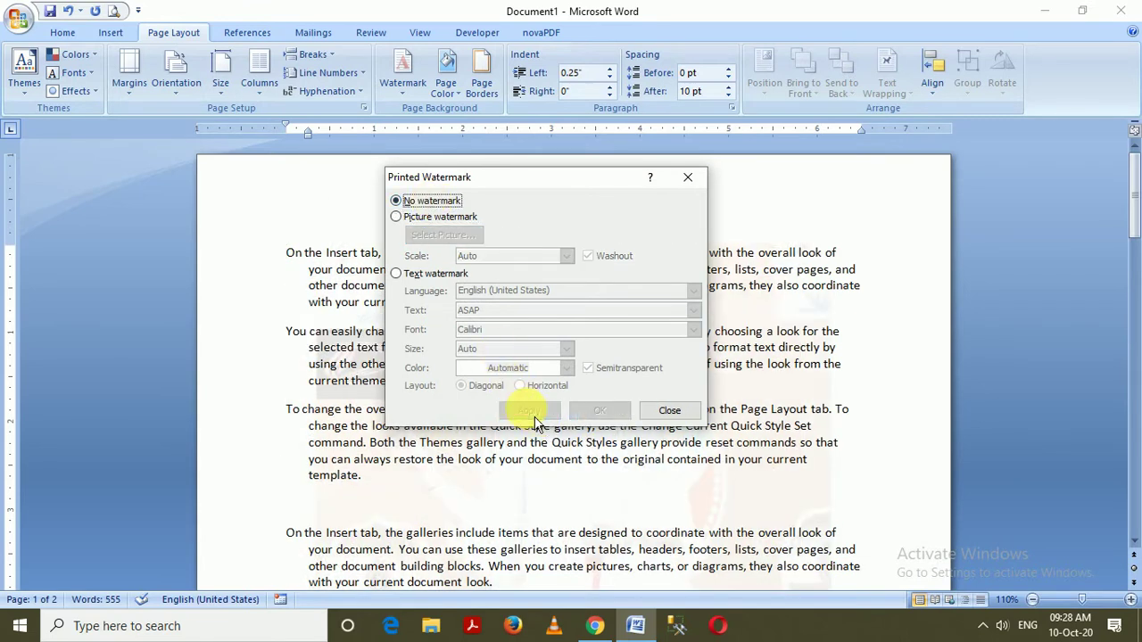
{"action": "left_click", "coordinate": [669, 411]}
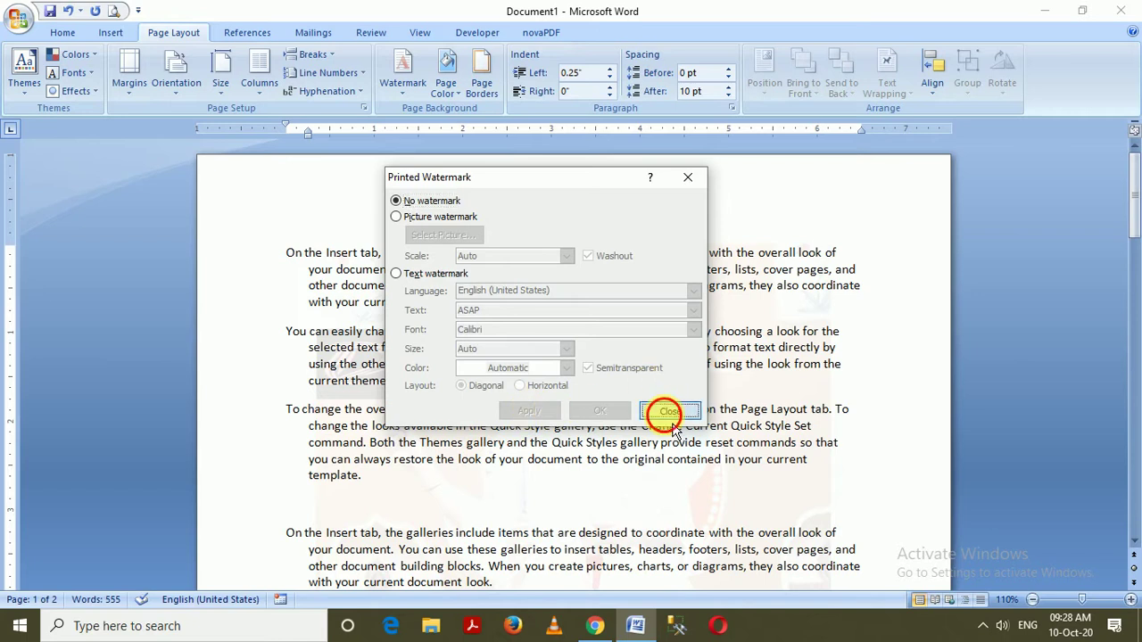
Choose the WhatsApp photo as the picture watermark in the Custom Watermark settings
{"action": "left_click", "coordinate": [403, 76]}
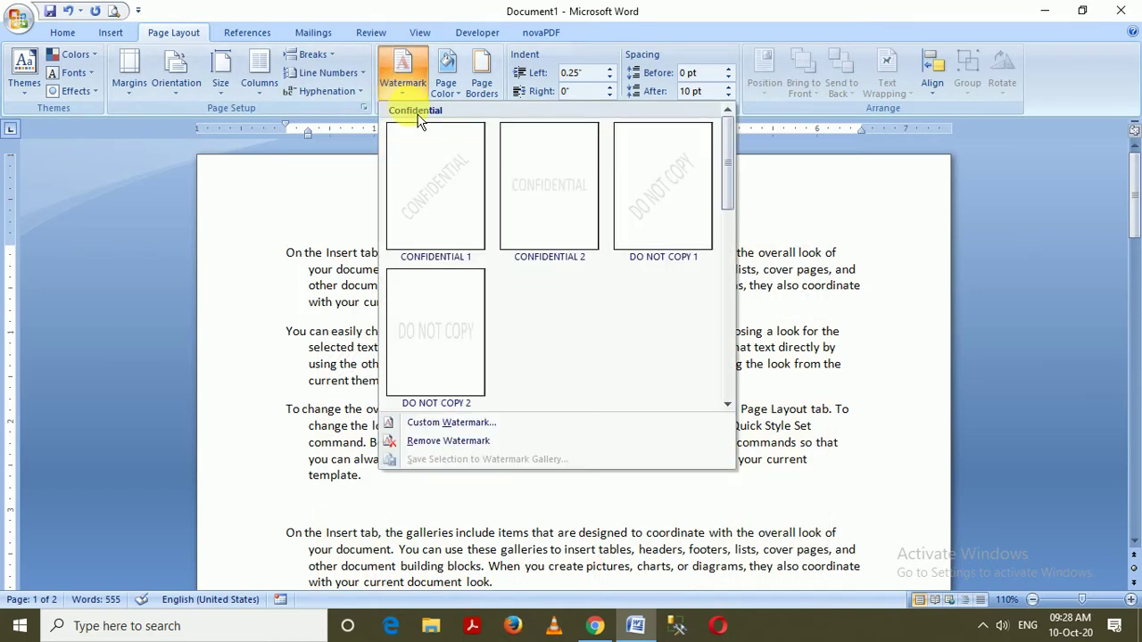
{"action": "left_click", "coordinate": [495, 424]}
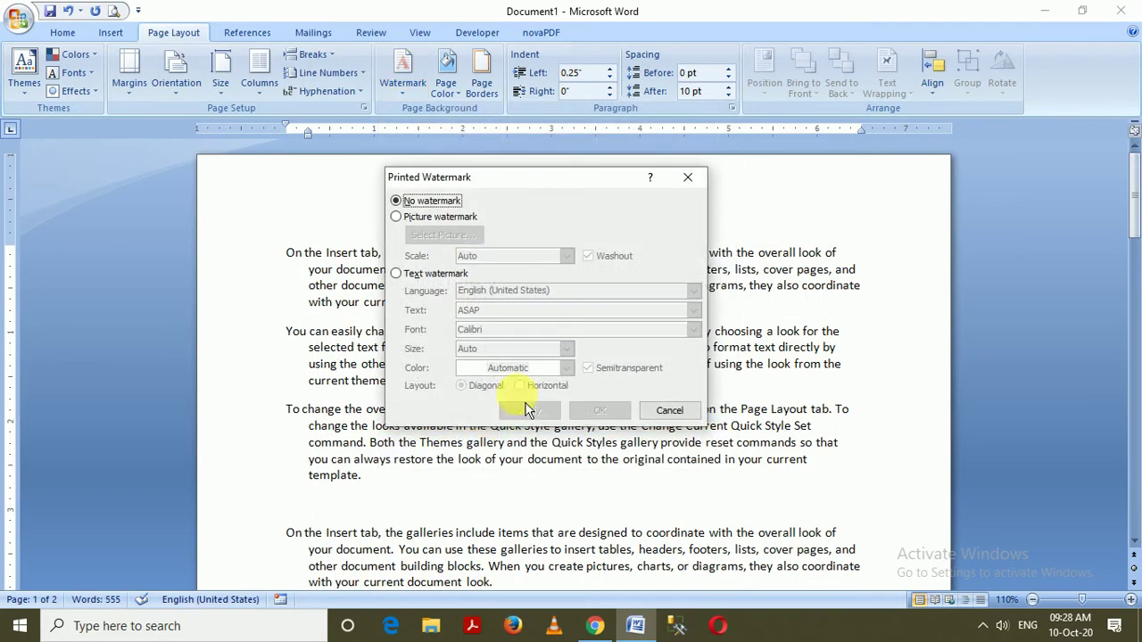
{"action": "left_click", "coordinate": [440, 217]}
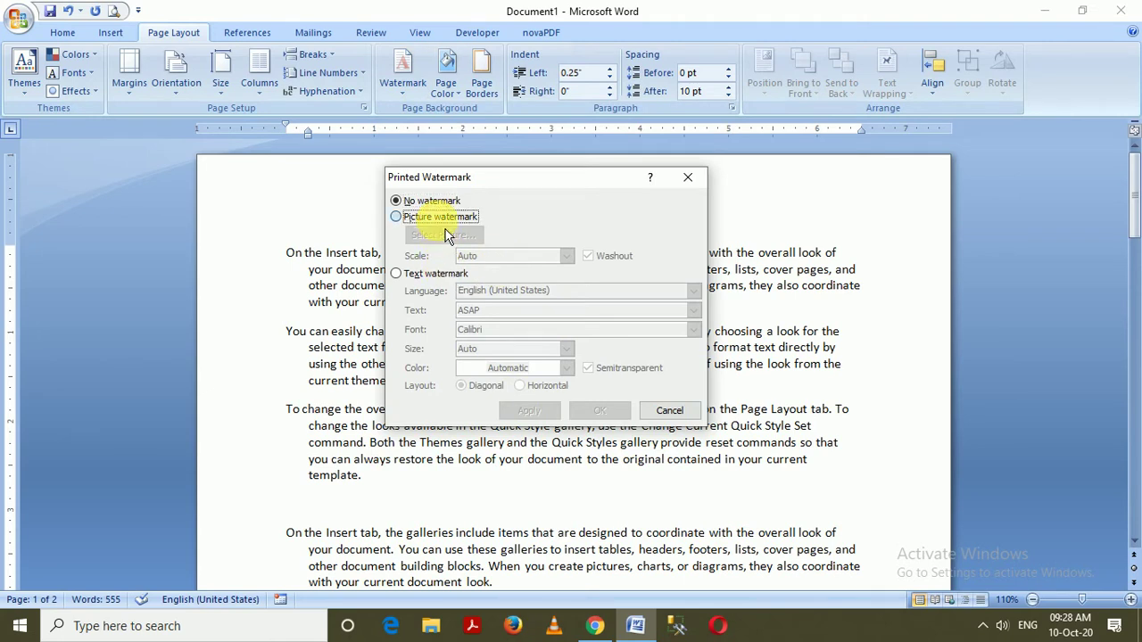
{"action": "left_click", "coordinate": [443, 235]}
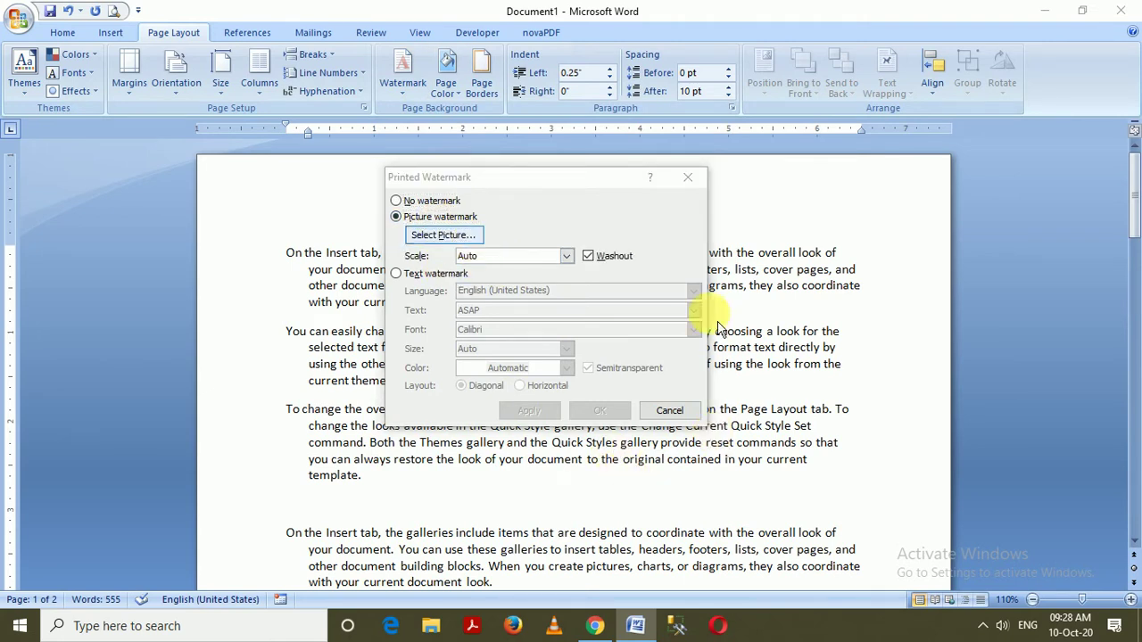
{"action": "left_click", "coordinate": [581, 313]}
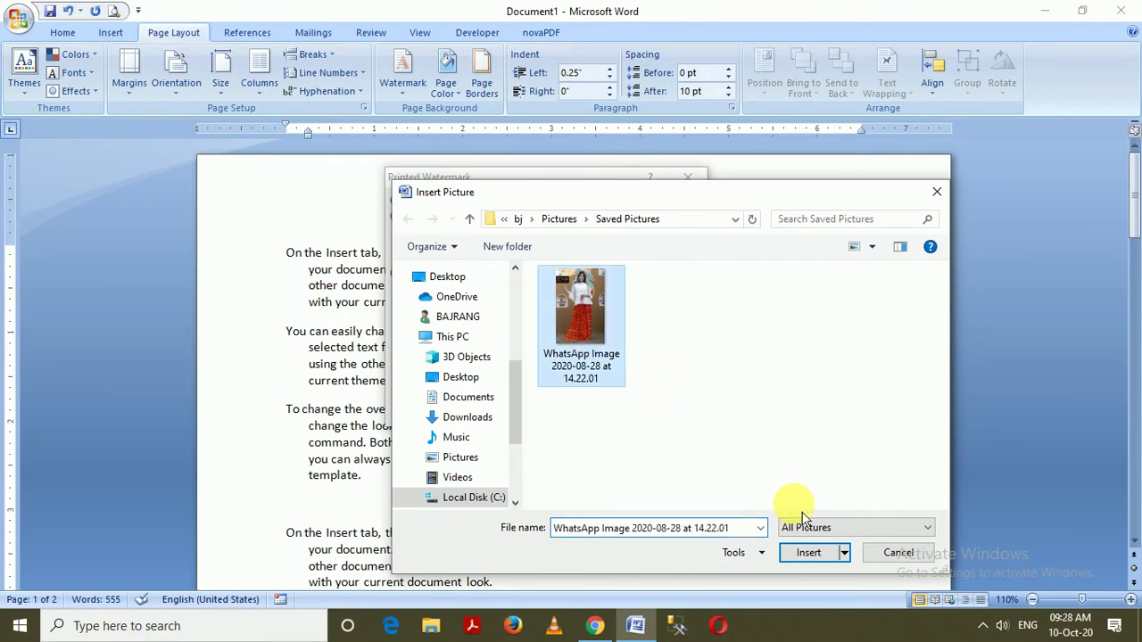
{"action": "left_click", "coordinate": [833, 557]}
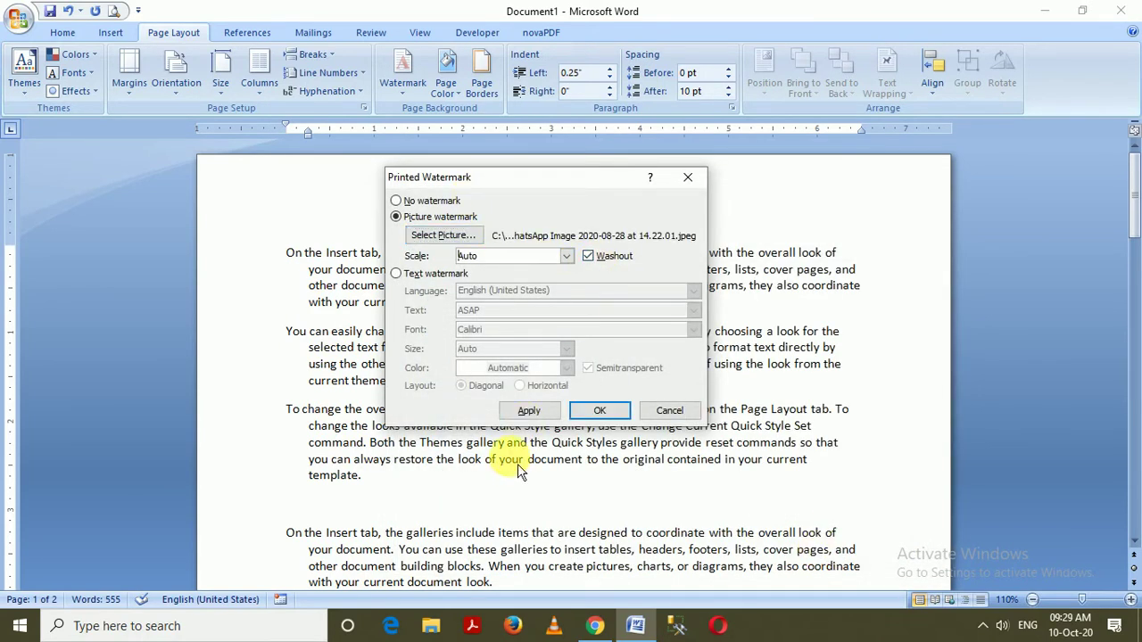
Apply the photo watermark, then turn Washout off for full strength
{"action": "left_click", "coordinate": [531, 410]}
{"action": "left_click", "coordinate": [588, 256]}
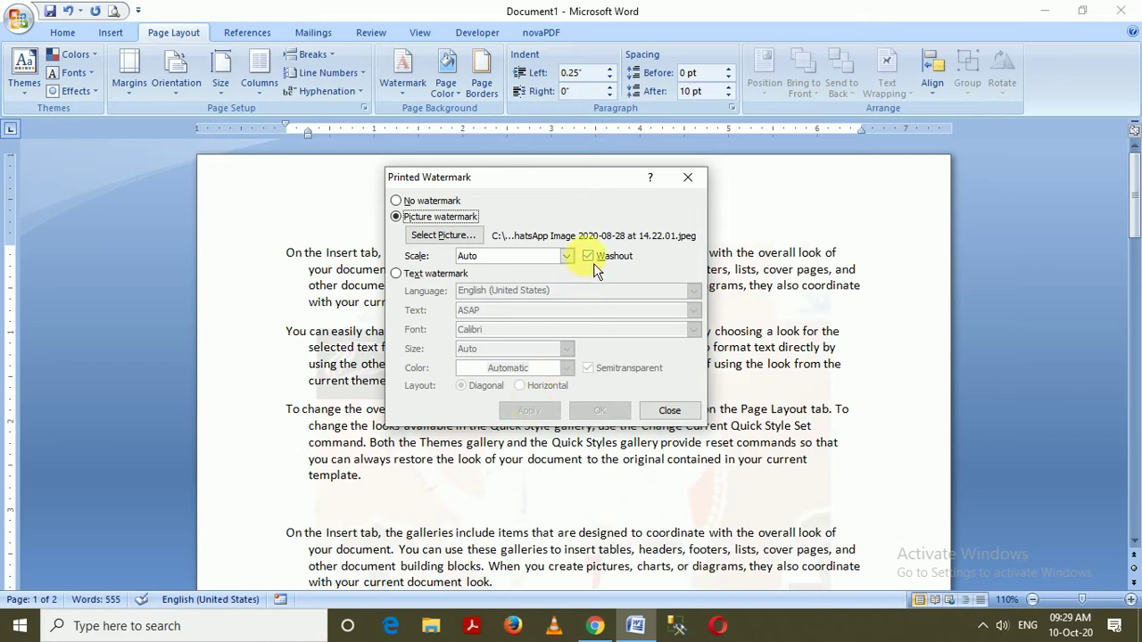
{"action": "left_click", "coordinate": [529, 410]}
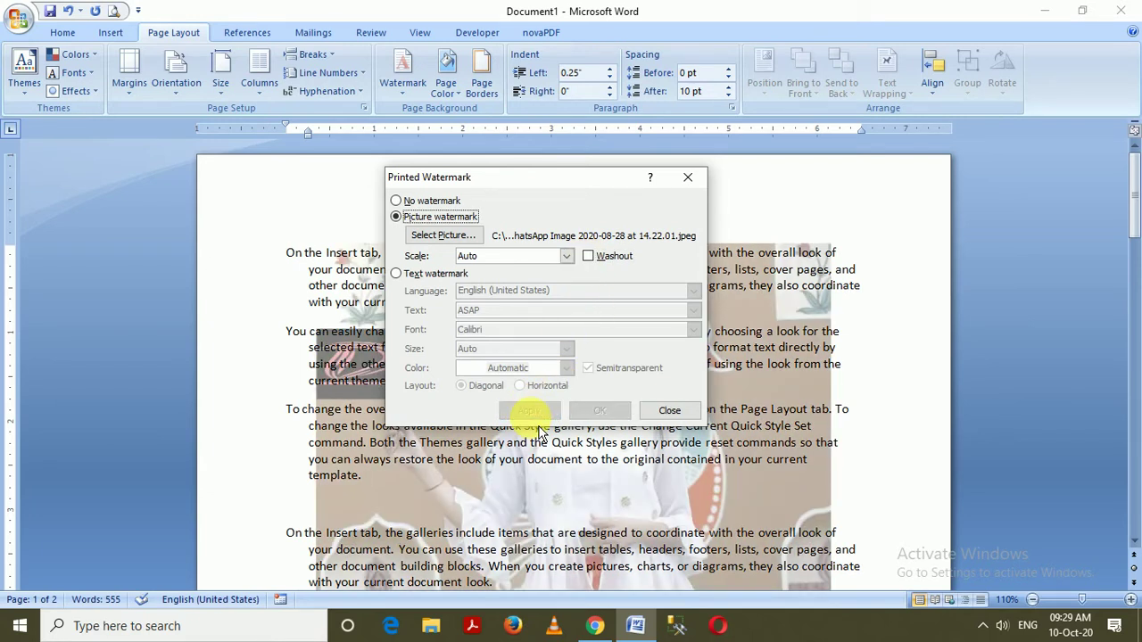
Try picture scales of 500% and 100%, then settle on Auto scale
{"action": "left_click", "coordinate": [566, 256]}
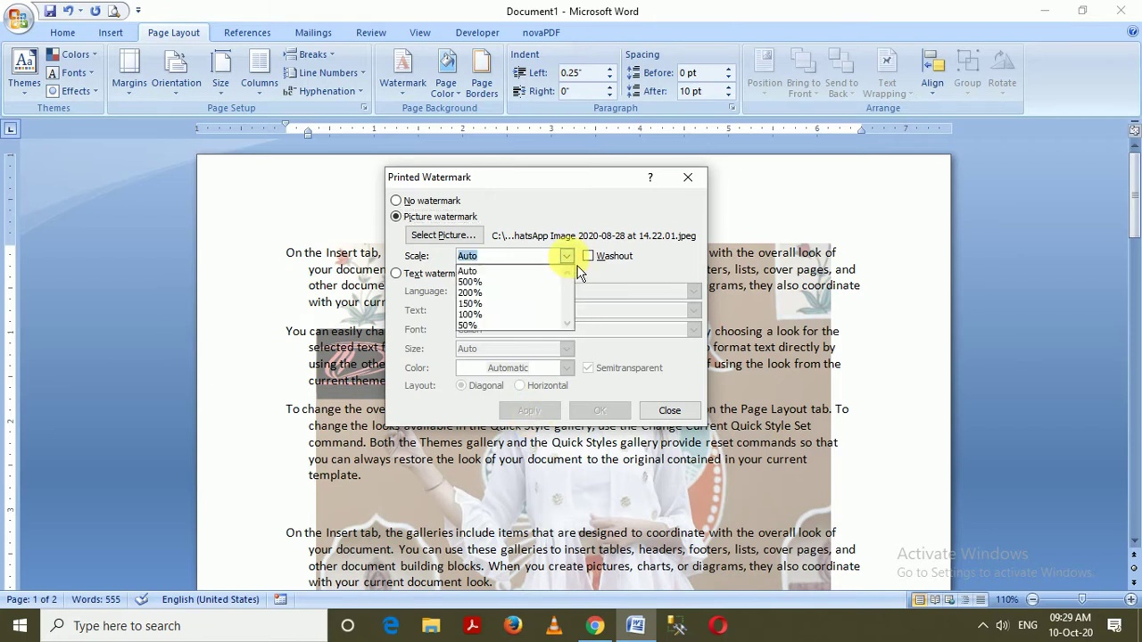
{"action": "left_click", "coordinate": [557, 282]}
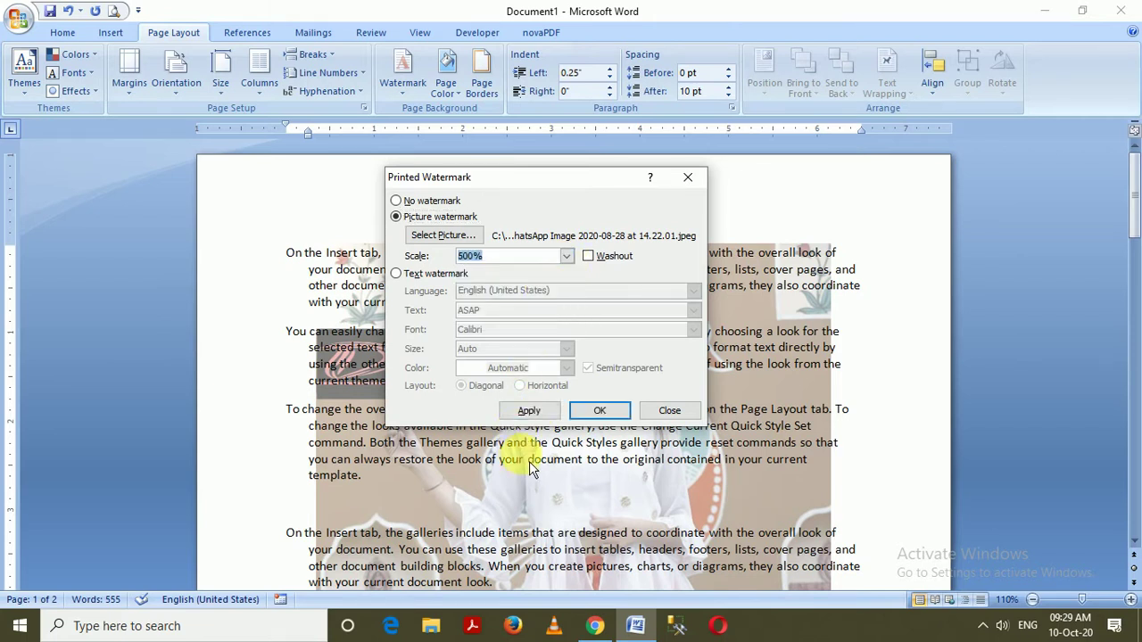
{"action": "left_click", "coordinate": [529, 411]}
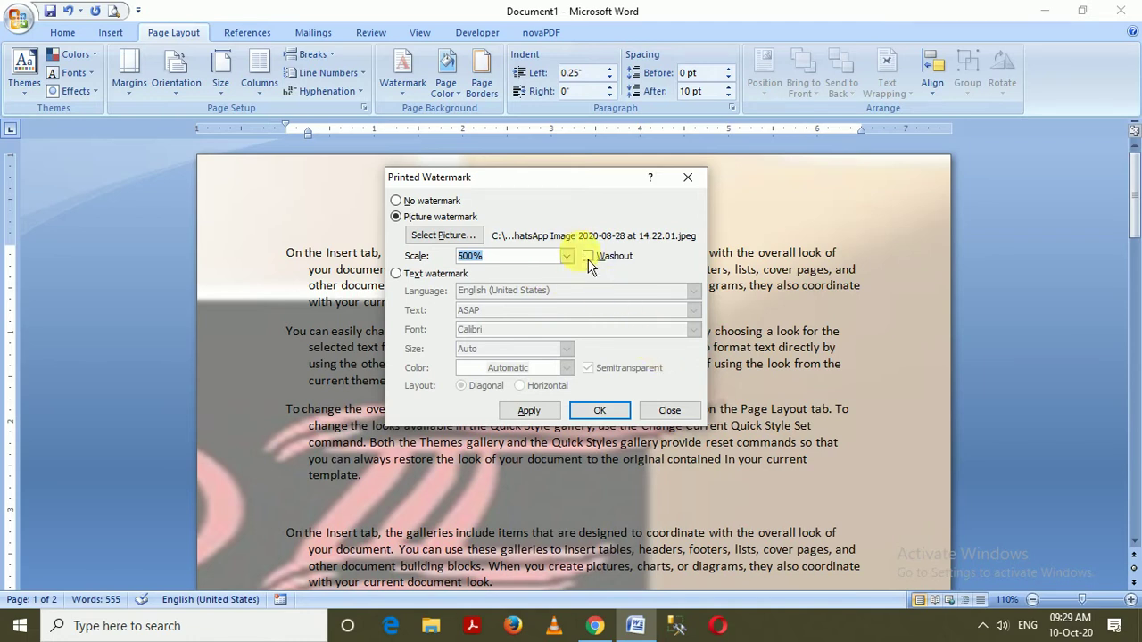
{"action": "left_click", "coordinate": [571, 258]}
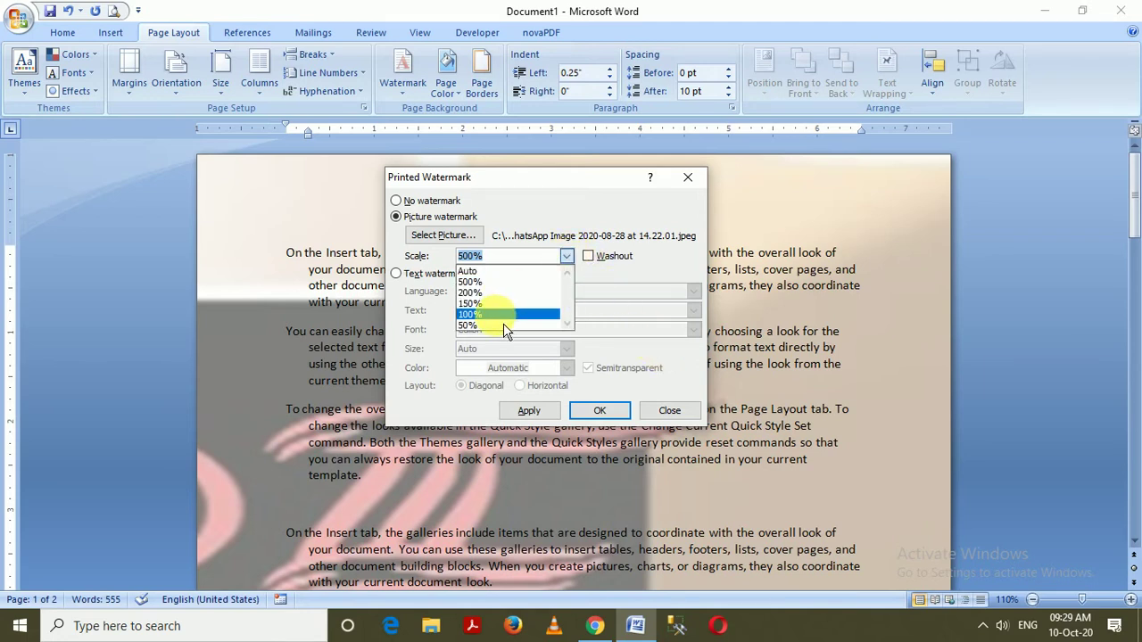
{"action": "left_click", "coordinate": [502, 315]}
{"action": "left_click", "coordinate": [530, 412]}
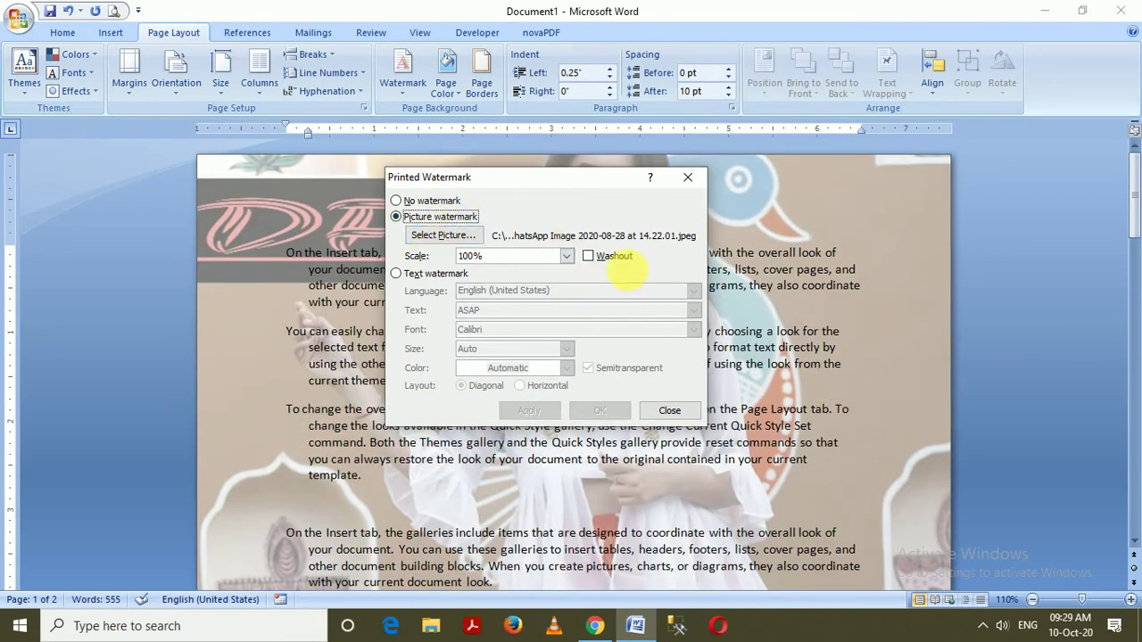
{"action": "left_click", "coordinate": [567, 256]}
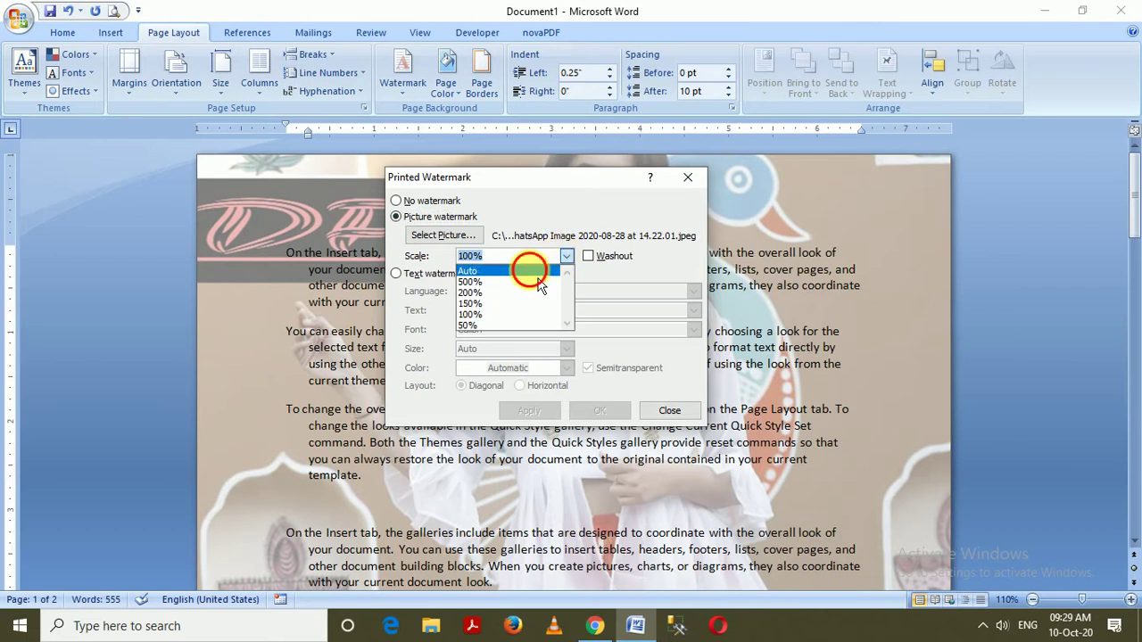
{"action": "left_click", "coordinate": [531, 266]}
{"action": "left_click", "coordinate": [529, 410]}
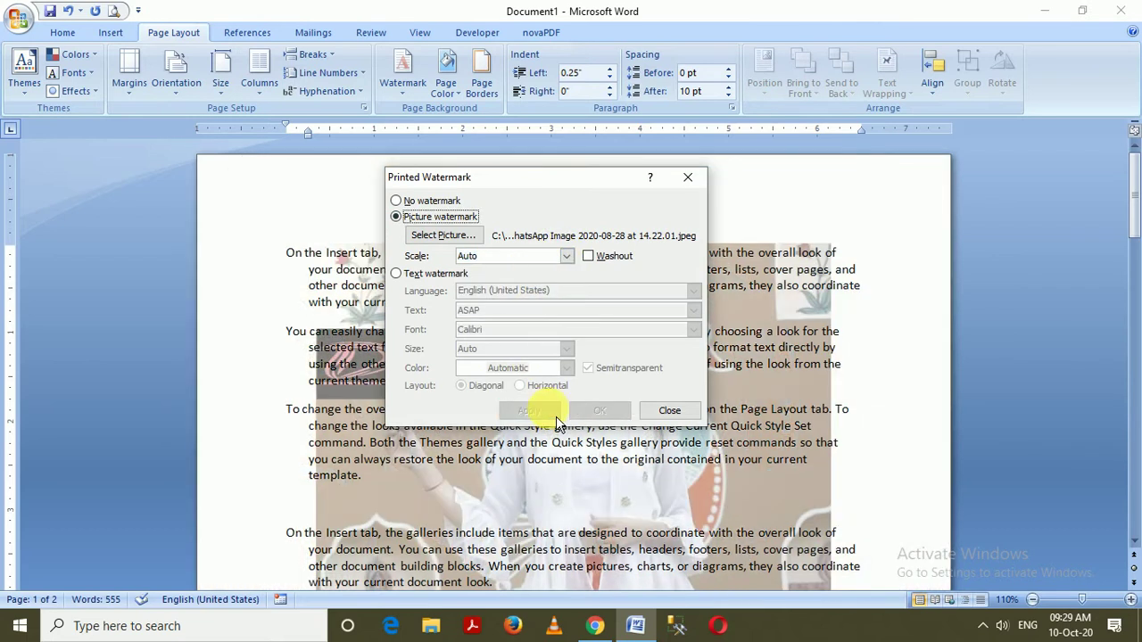
Replace the photo with an RS-CIT text watermark instead of ASAP
{"action": "left_click", "coordinate": [417, 276]}
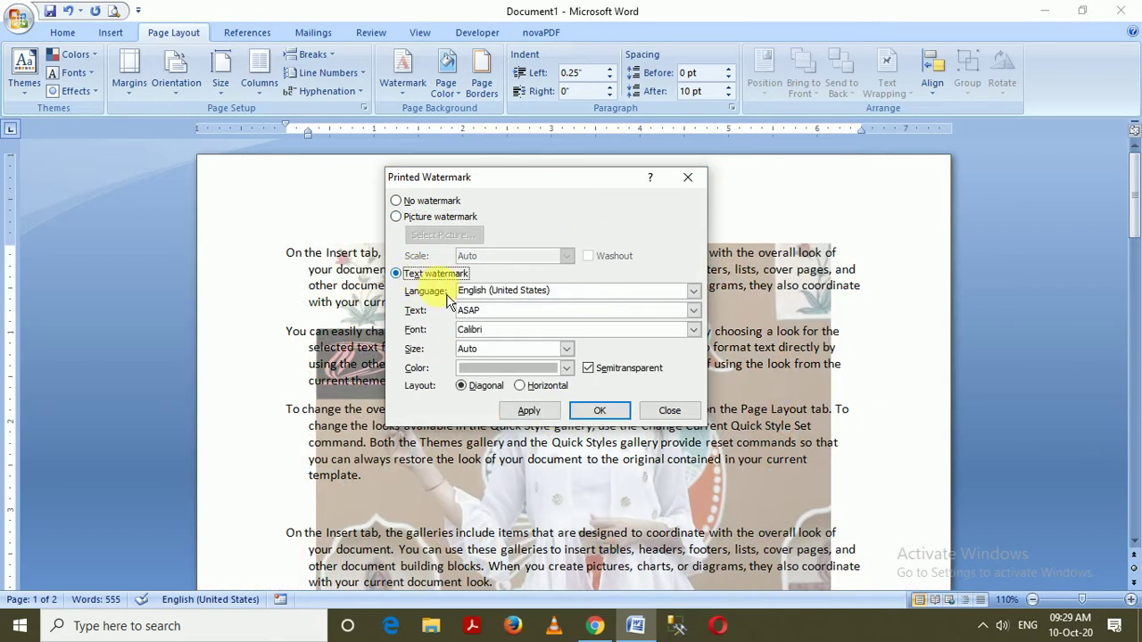
{"action": "left_click", "coordinate": [486, 310]}
{"action": "double_click", "coordinate": [470, 313]}
{"action": "key", "text": "BackSpace"}
{"action": "type", "text": "RS-CIT"}
{"action": "left_click", "coordinate": [529, 411]}
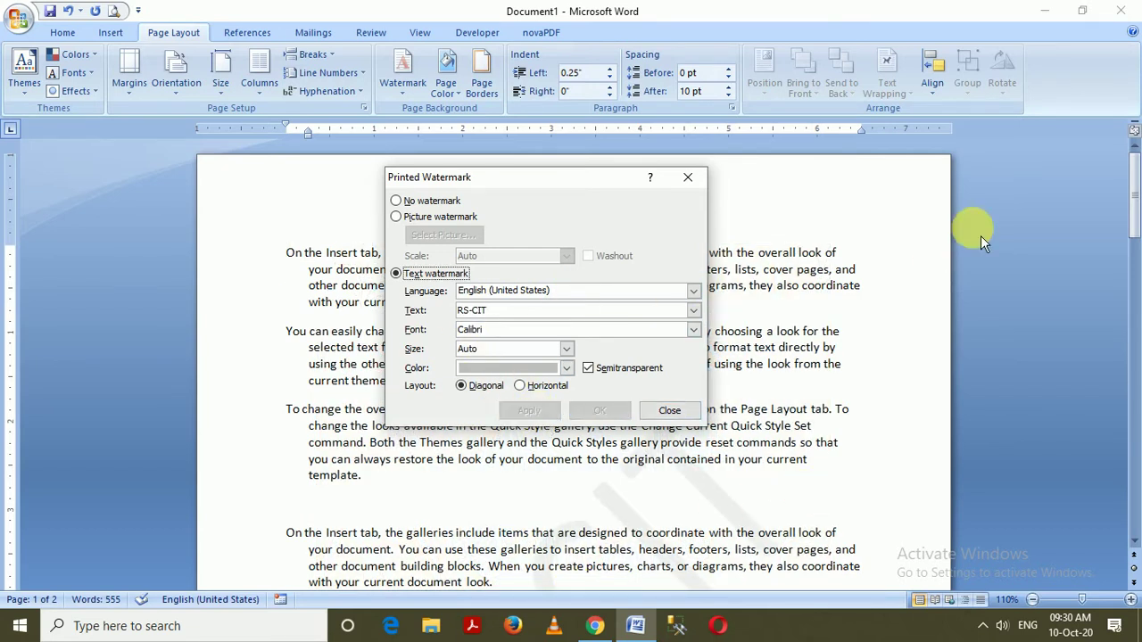
{"action": "left_click", "coordinate": [693, 415]}
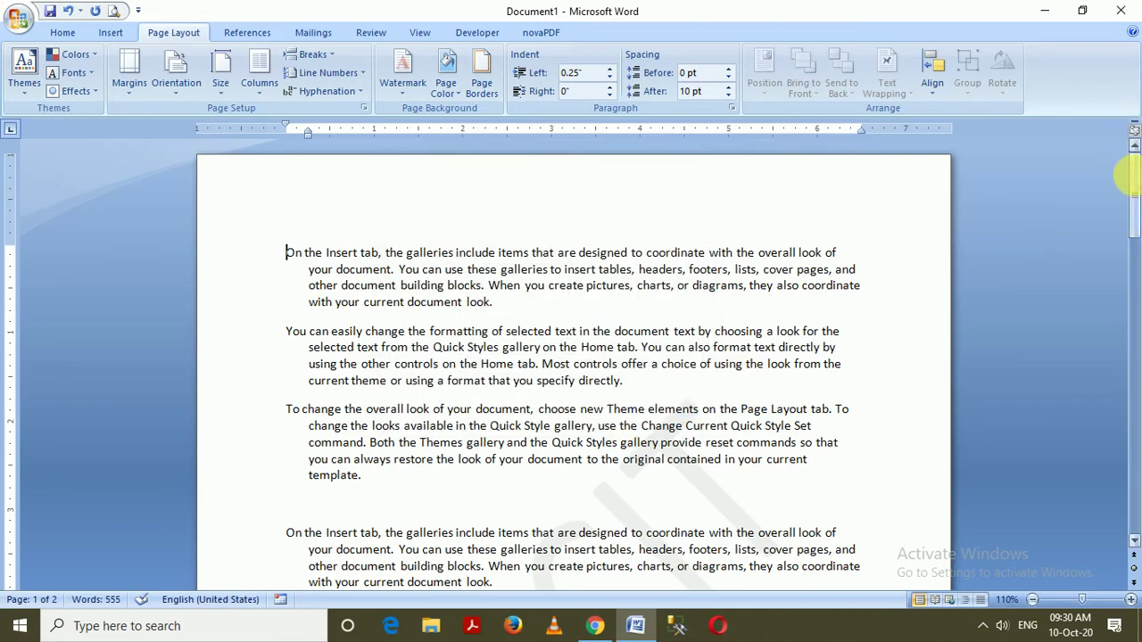
Make the RS-CIT watermark text red
{"action": "left_click_drag", "start_coordinate": [1133, 219], "coordinate": [1132, 241]}
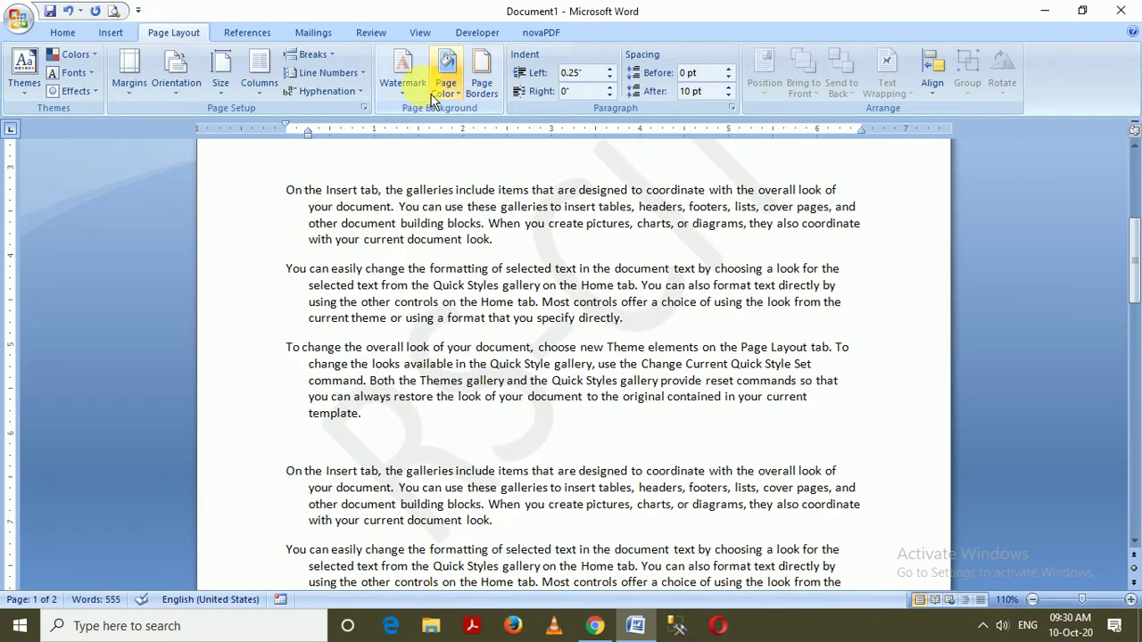
{"action": "left_click", "coordinate": [399, 76]}
{"action": "left_click", "coordinate": [460, 423]}
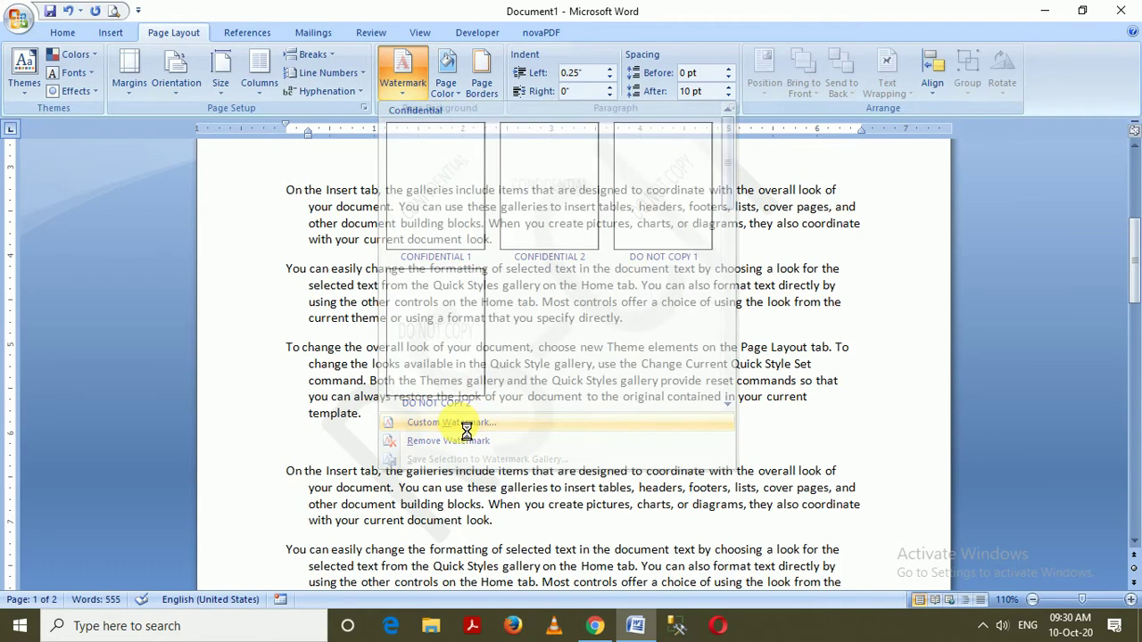
{"action": "left_click", "coordinate": [490, 372]}
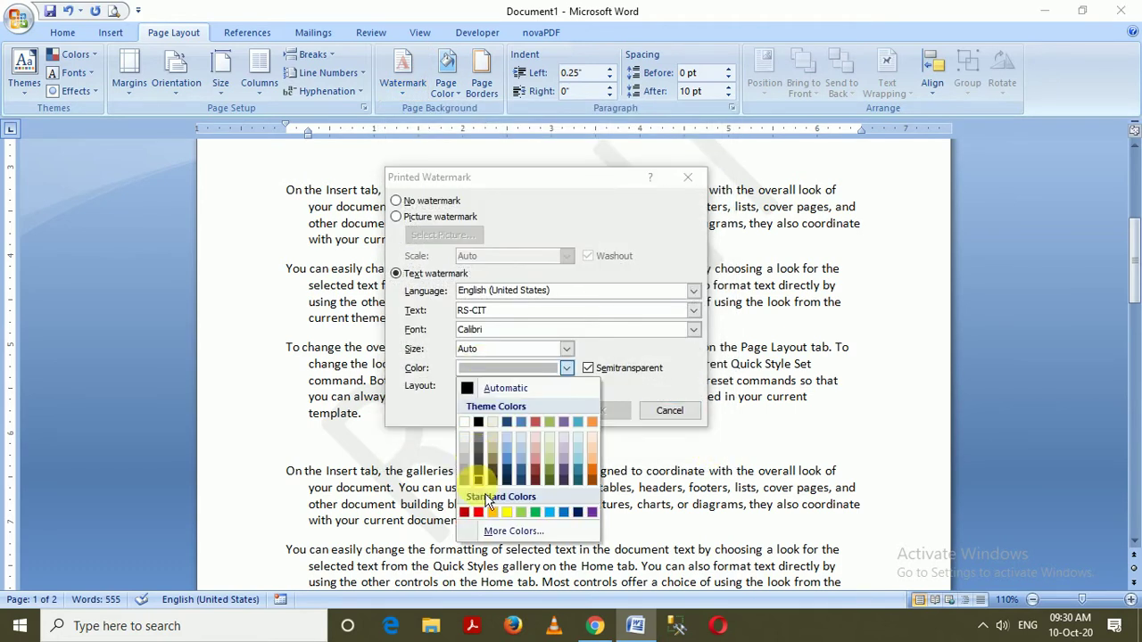
{"action": "left_click", "coordinate": [479, 511]}
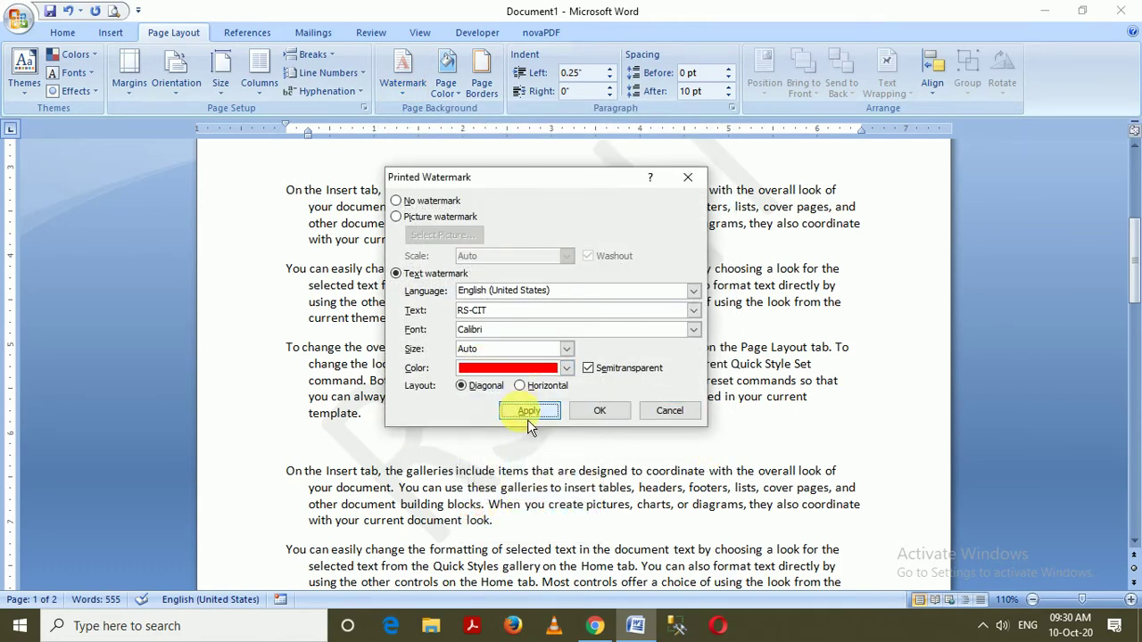
{"action": "left_click", "coordinate": [528, 415]}
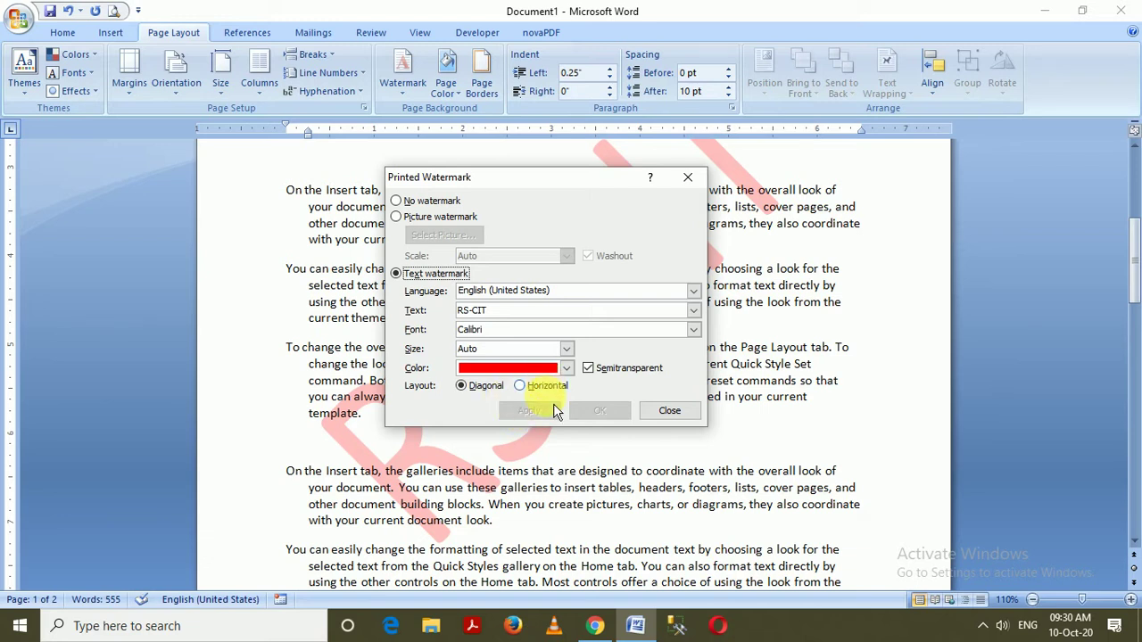
Try a horizontal layout, return to diagonal, and set the watermark size to 48
{"action": "left_click", "coordinate": [547, 387]}
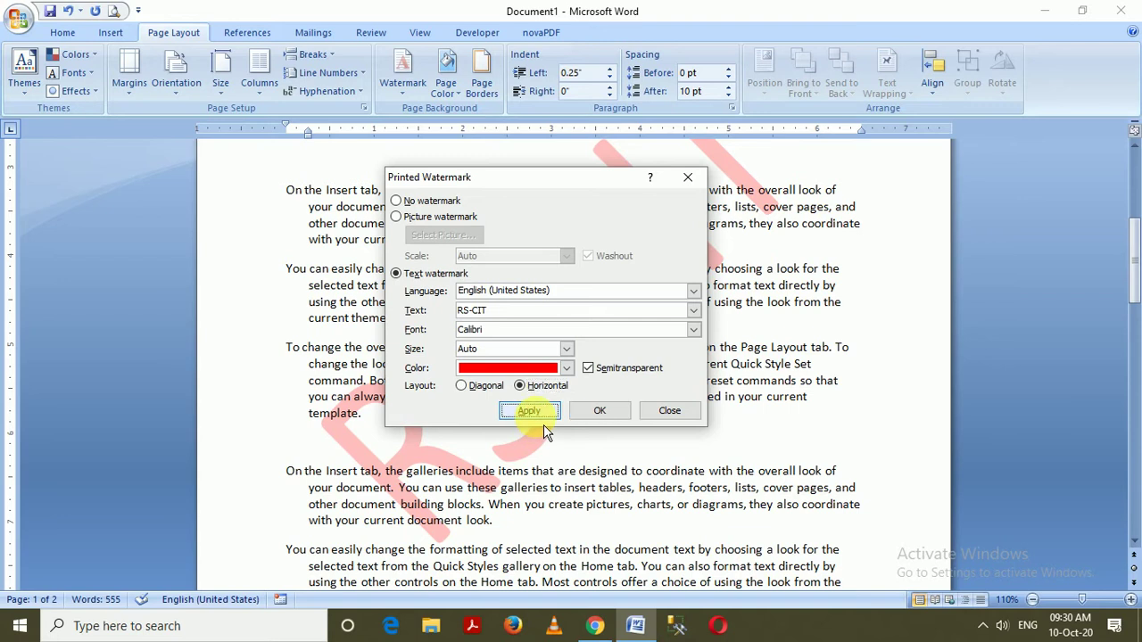
{"action": "left_click", "coordinate": [543, 425]}
{"action": "left_click", "coordinate": [485, 385]}
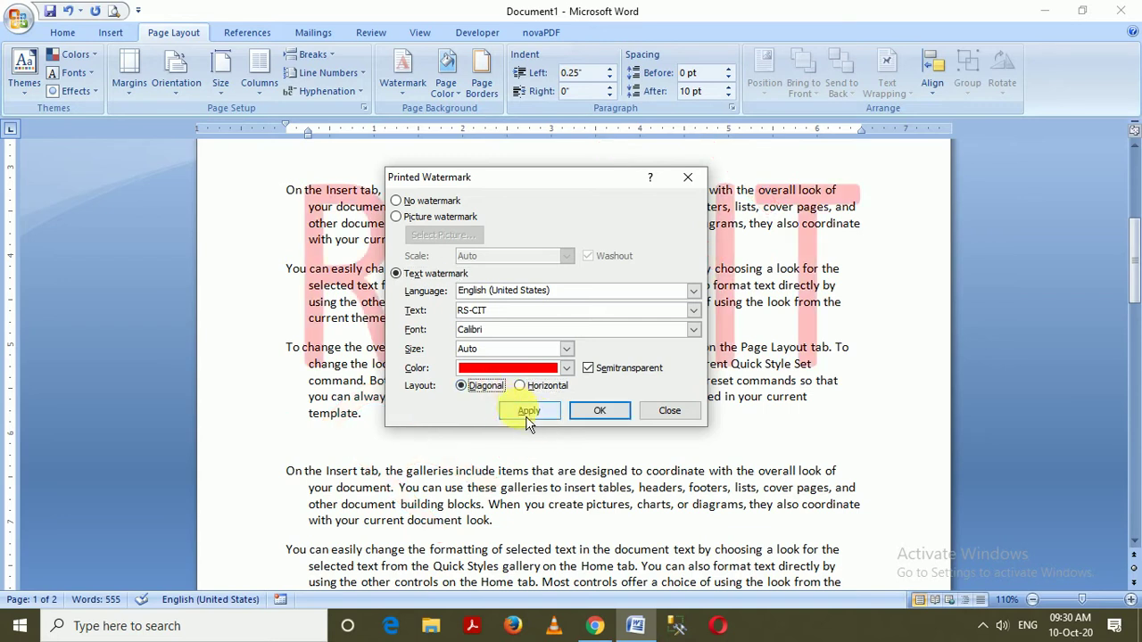
{"action": "left_click", "coordinate": [528, 418]}
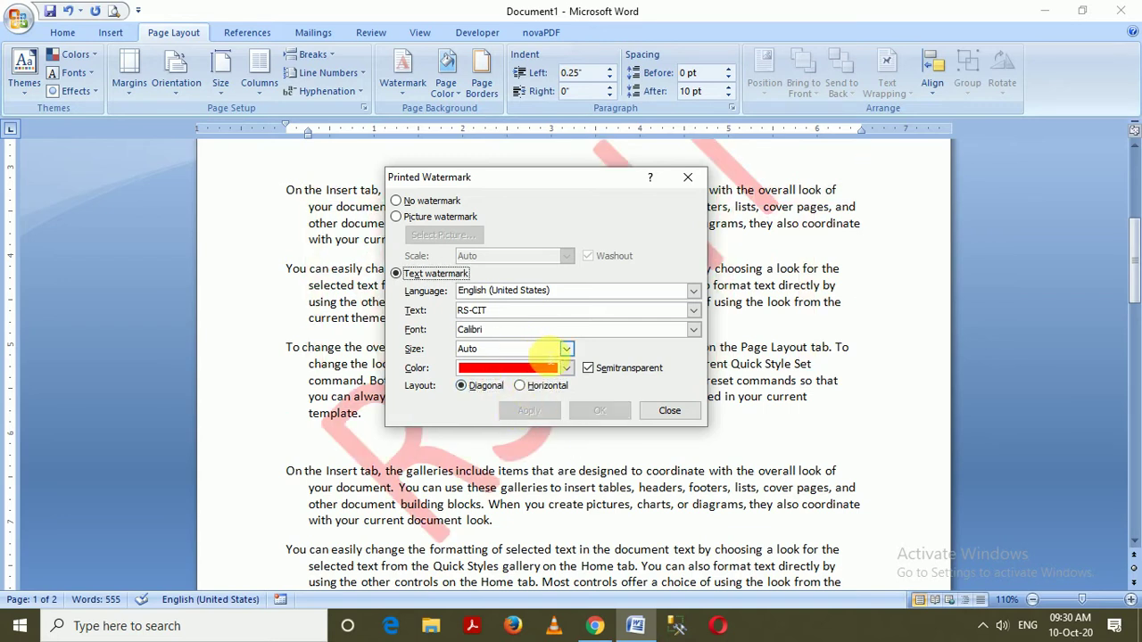
{"action": "left_click", "coordinate": [568, 350]}
{"action": "left_click", "coordinate": [510, 409]}
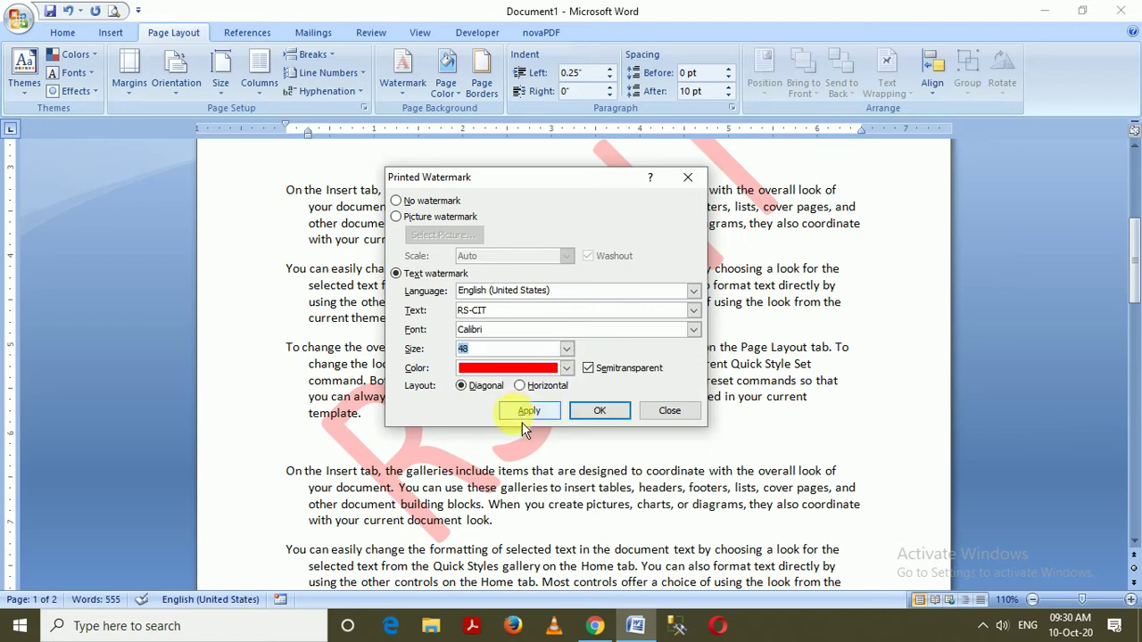
{"action": "left_click", "coordinate": [523, 419]}
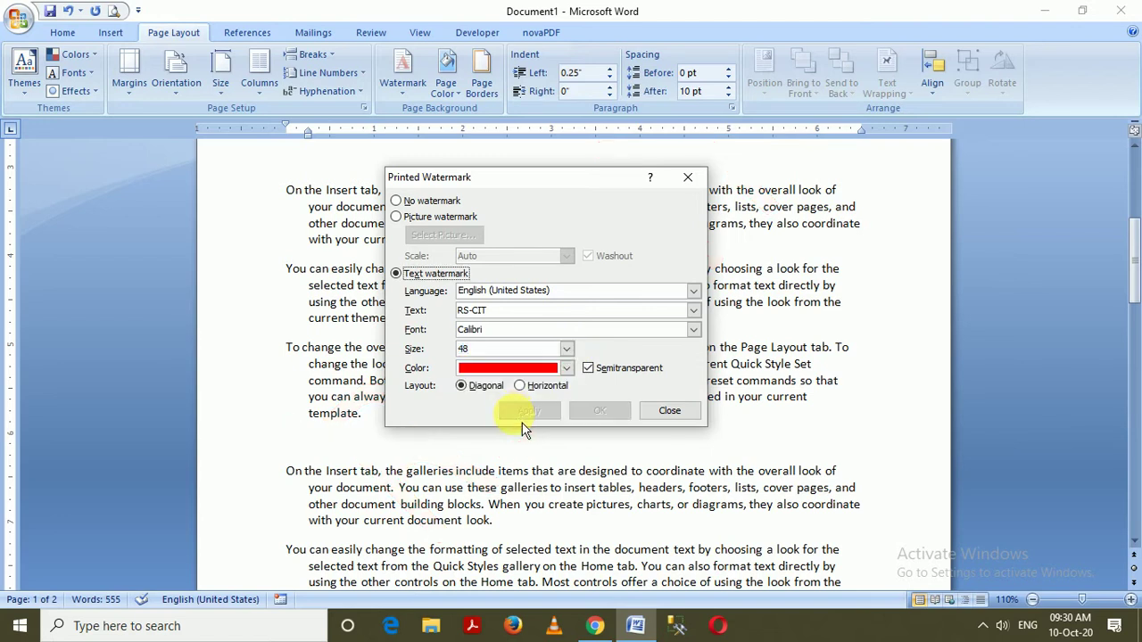
{"action": "left_click", "coordinate": [667, 416]}
Enlarge the RS-CIT watermark to size 80 and change its font to Calisto MT
{"action": "mouse_move", "coordinate": [1134, 280]}
{"action": "left_mouse_down"}
{"action": "mouse_move", "coordinate": [1133, 183]}
{"action": "mouse_move", "coordinate": [1131, 212]}
{"action": "left_mouse_up"}
{"action": "left_click", "coordinate": [403, 78]}
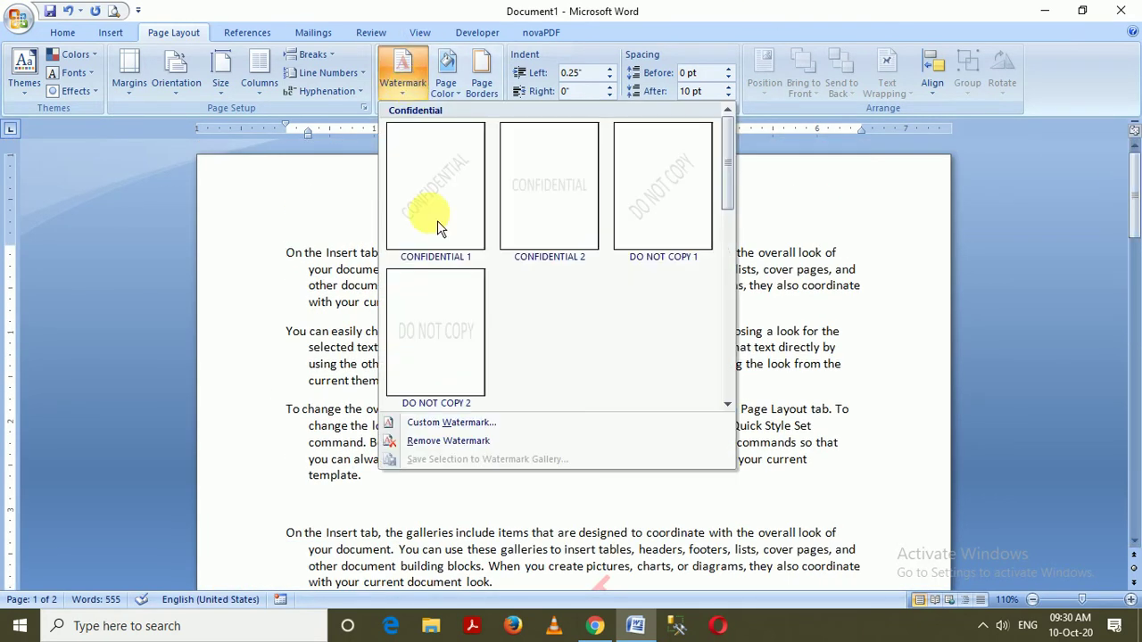
{"action": "left_click", "coordinate": [450, 423]}
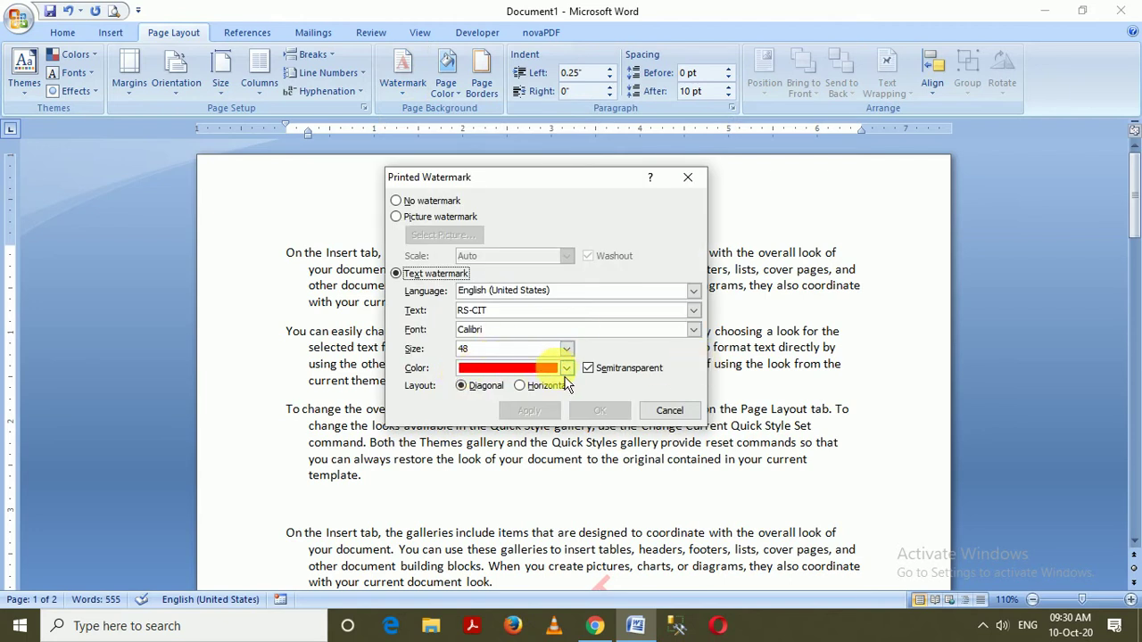
{"action": "key", "text": "BackSpace"}
{"action": "key", "text": "BackSpace"}
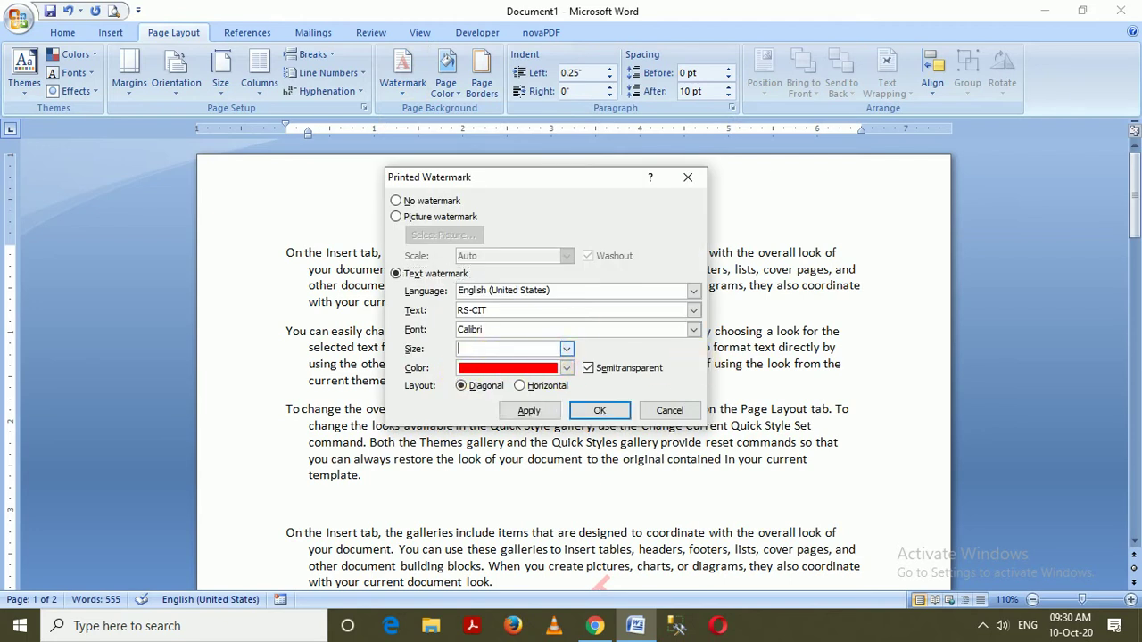
{"action": "left_click", "coordinate": [533, 412]}
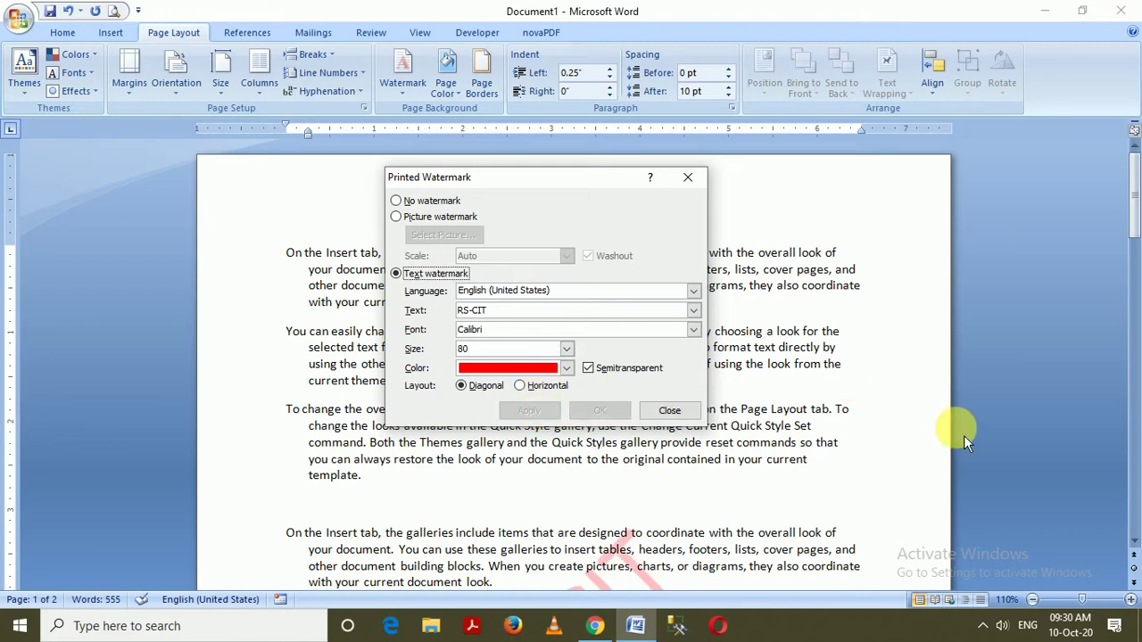
{"action": "left_click", "coordinate": [693, 330]}
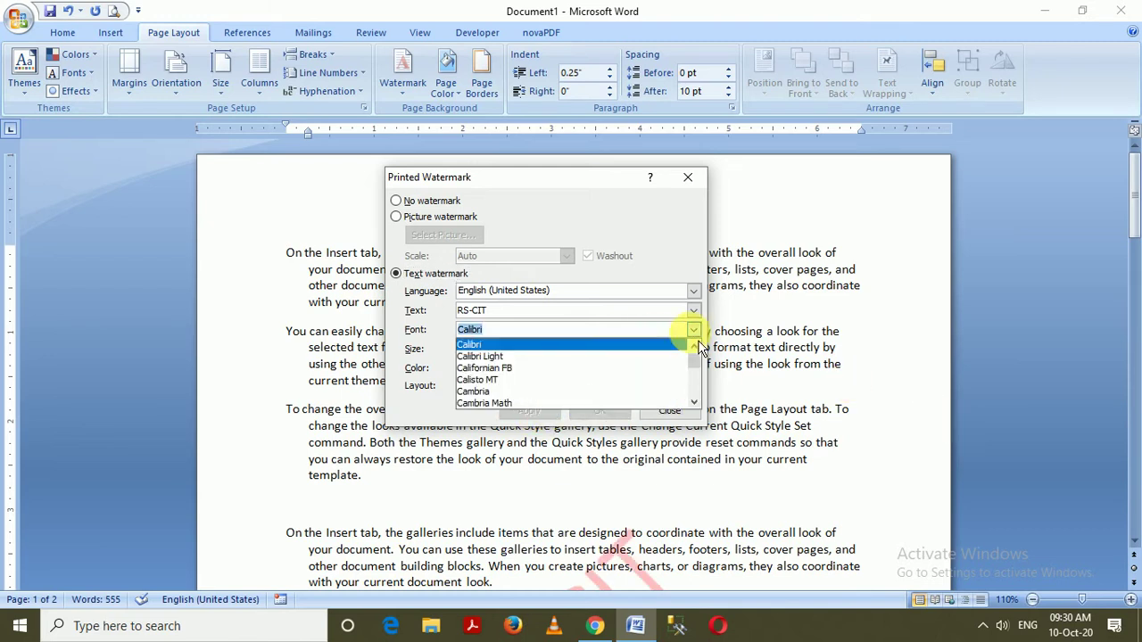
{"action": "left_click", "coordinate": [526, 387]}
{"action": "left_click", "coordinate": [528, 410]}
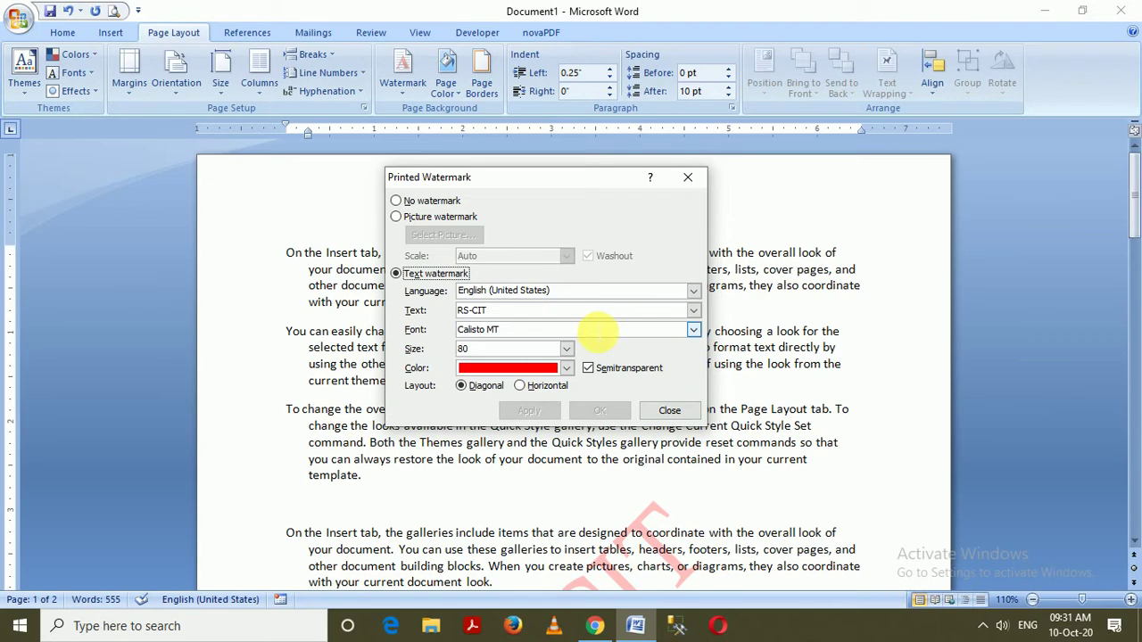
Switch to No watermark, leaving a plain sample-text page
{"action": "left_click", "coordinate": [404, 201]}
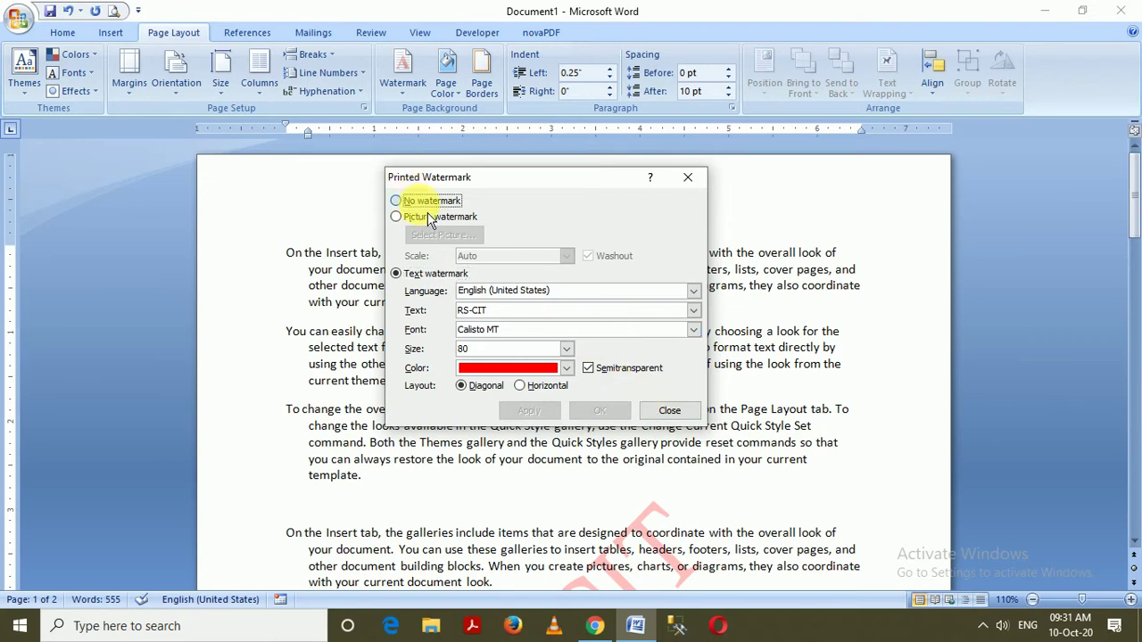
{"action": "left_click", "coordinate": [527, 410]}
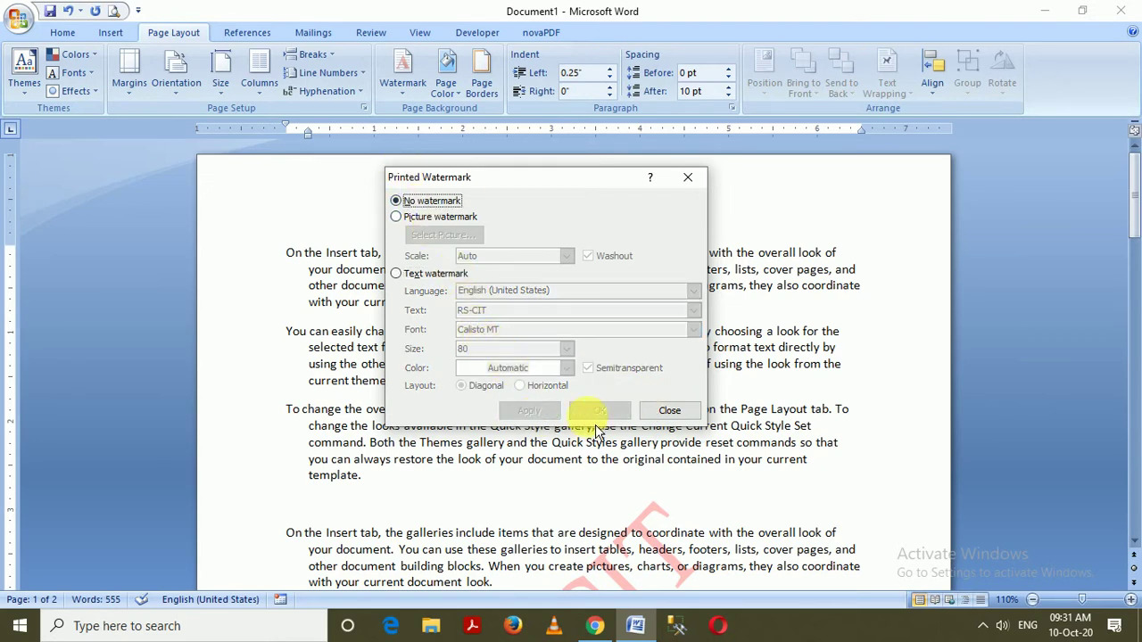
{"action": "left_click", "coordinate": [670, 411]}
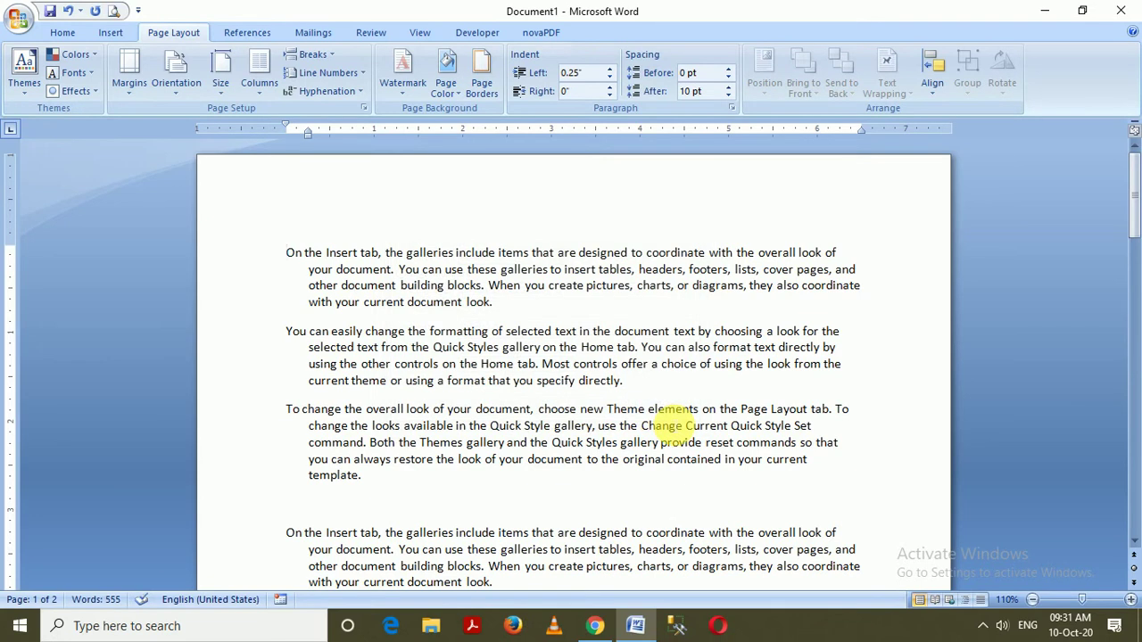
Remove the watermark, then try a light green page colour and clear it again
{"action": "left_click", "coordinate": [402, 71]}
{"action": "left_click", "coordinate": [495, 451]}
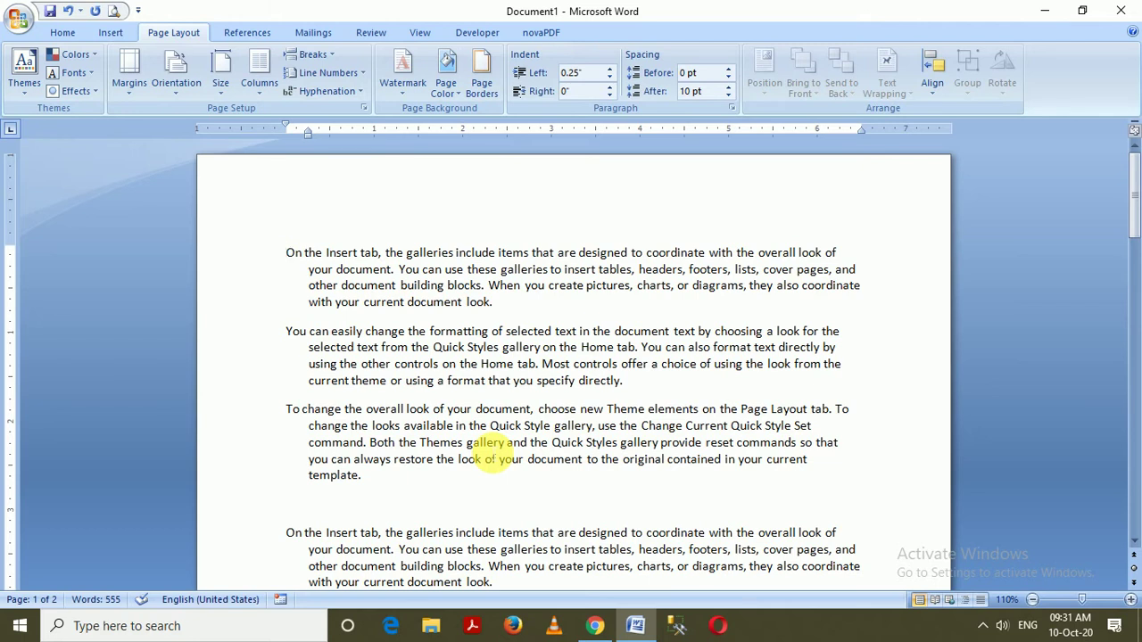
{"action": "left_click", "coordinate": [446, 69]}
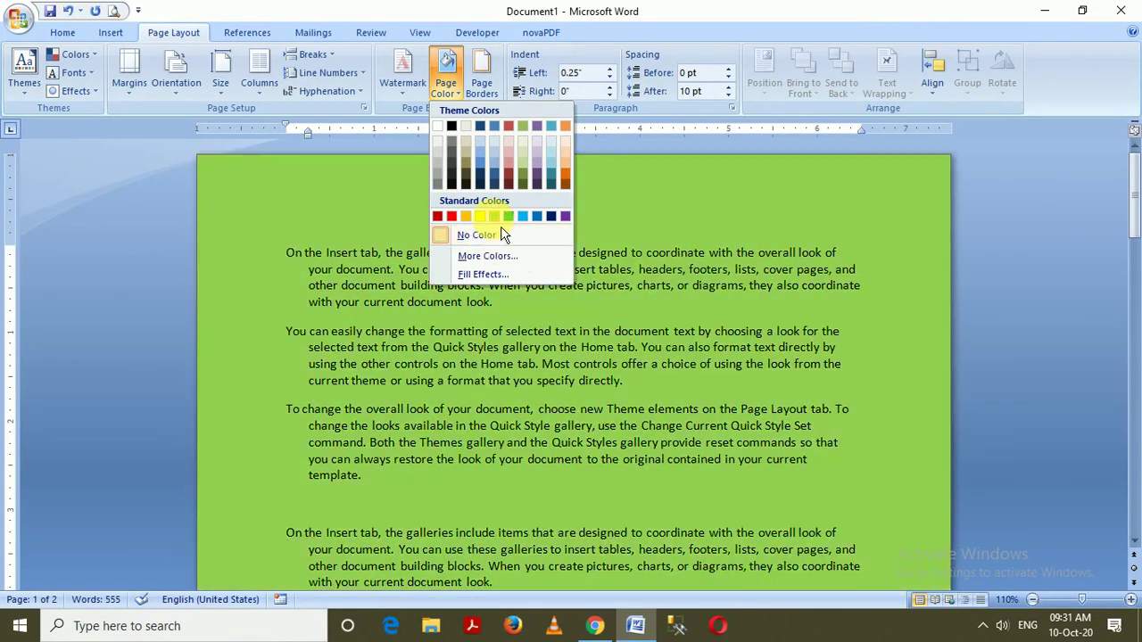
{"action": "left_click", "coordinate": [494, 216]}
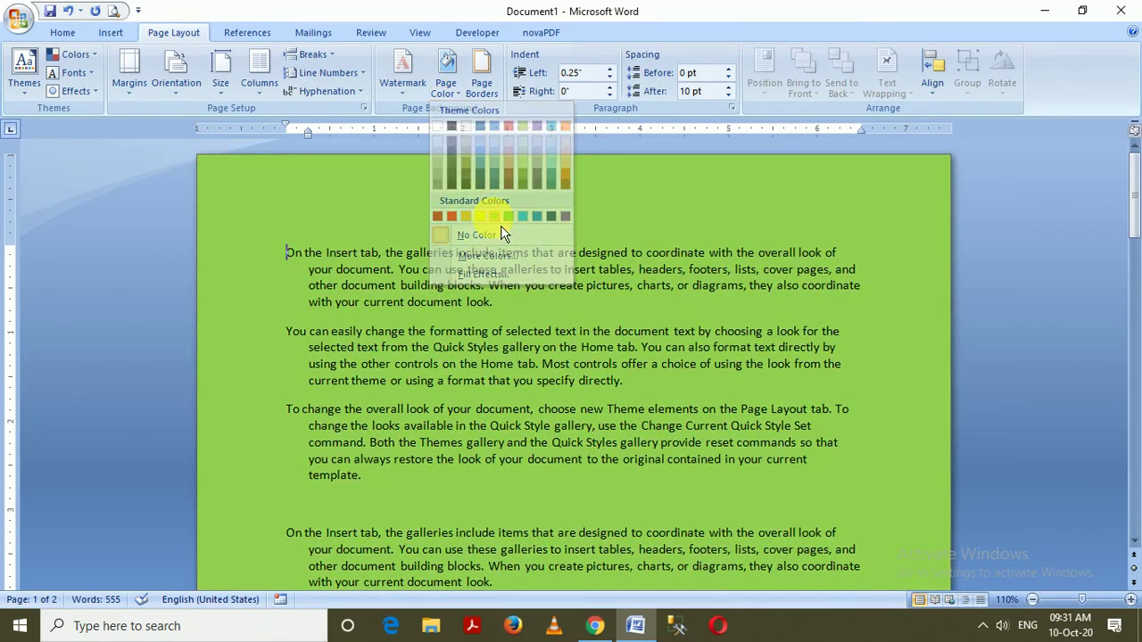
{"action": "left_click", "coordinate": [455, 103]}
{"action": "left_click", "coordinate": [451, 227]}
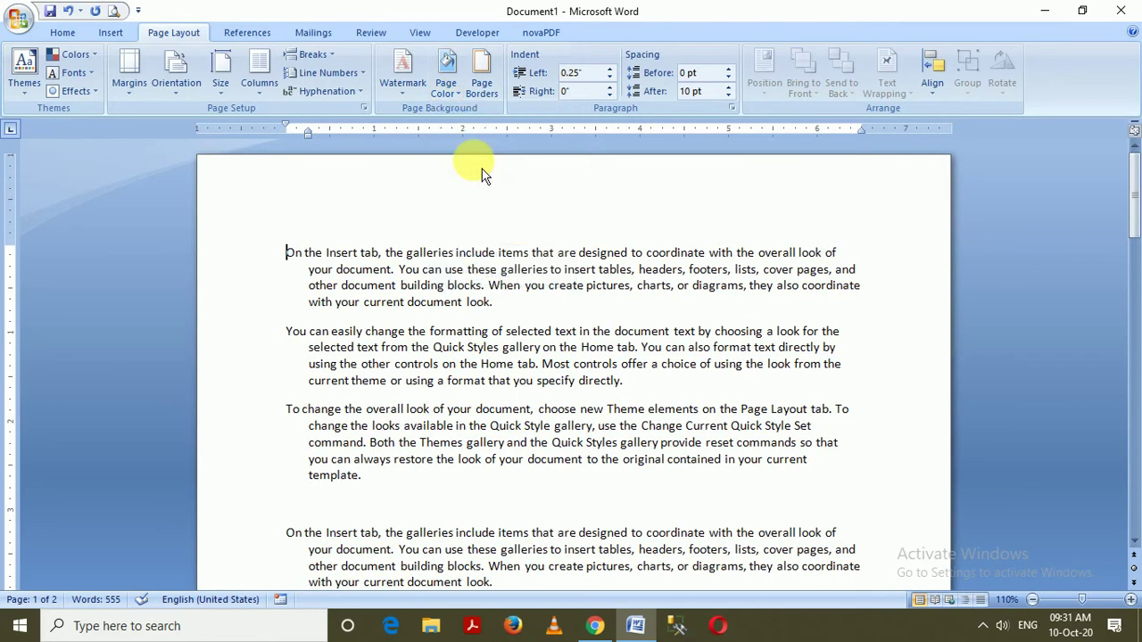
Set the page colour to a custom blue (RGB 102, 153, 255) from More Colors
{"action": "left_click", "coordinate": [461, 98]}
{"action": "left_click", "coordinate": [489, 256]}
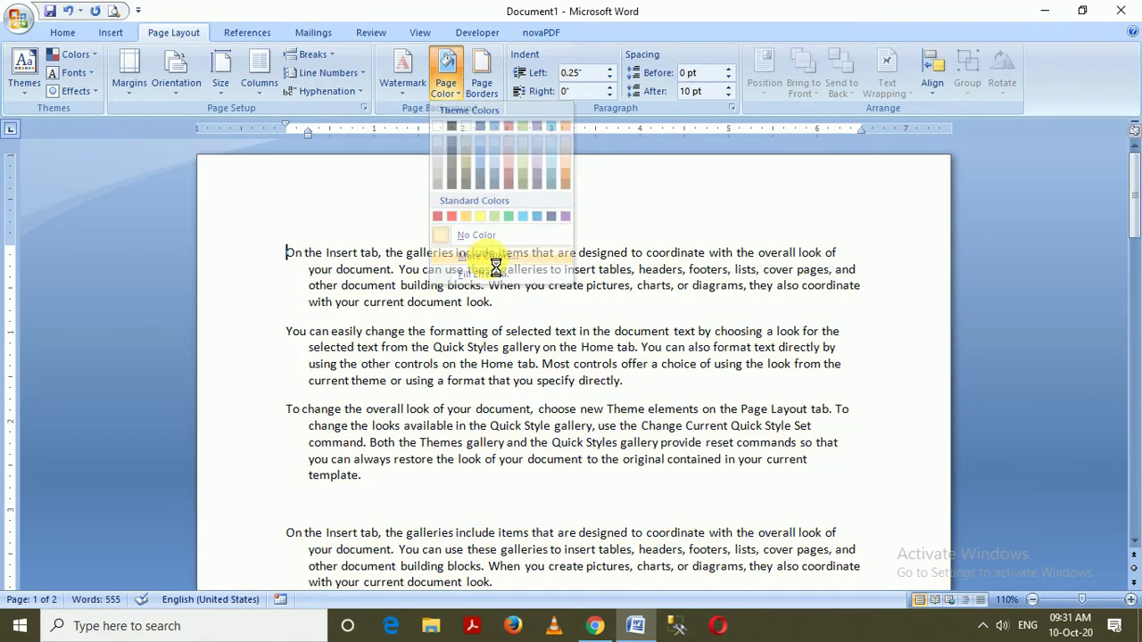
{"action": "left_click", "coordinate": [522, 269]}
{"action": "left_click", "coordinate": [555, 278]}
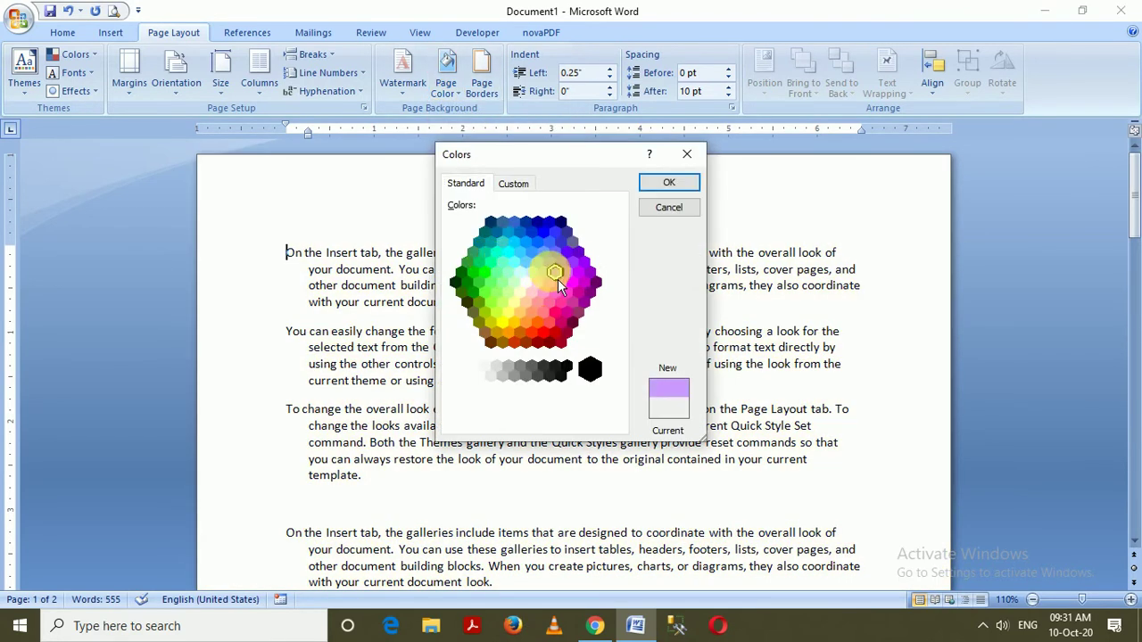
{"action": "left_click", "coordinate": [543, 252]}
{"action": "left_click", "coordinate": [514, 183]}
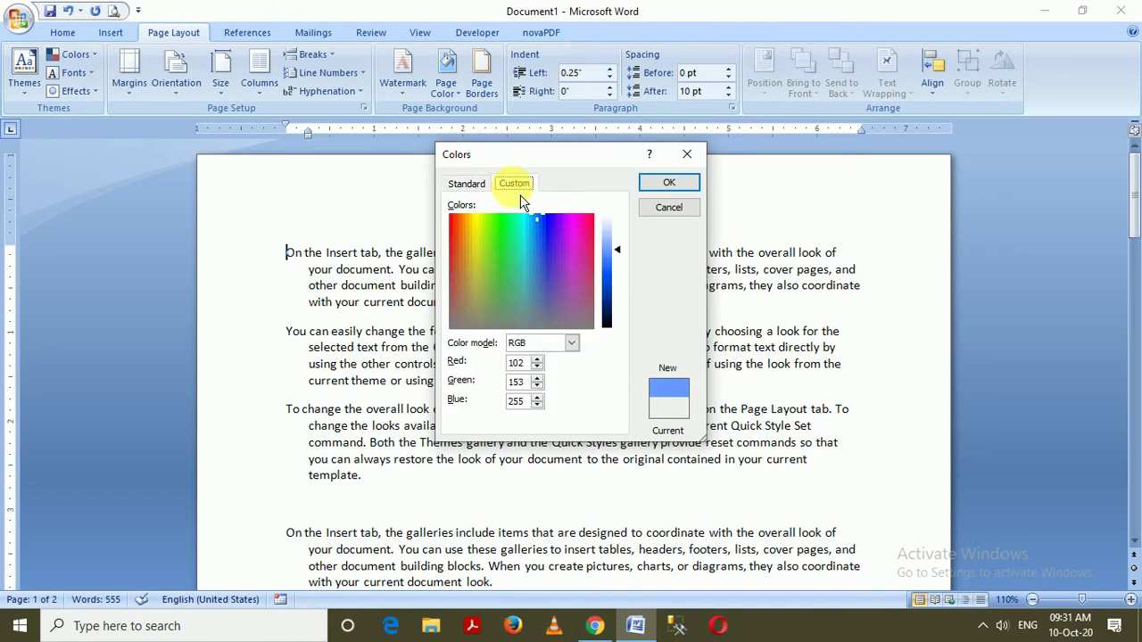
{"action": "left_click", "coordinate": [466, 184]}
{"action": "left_click", "coordinate": [670, 183]}
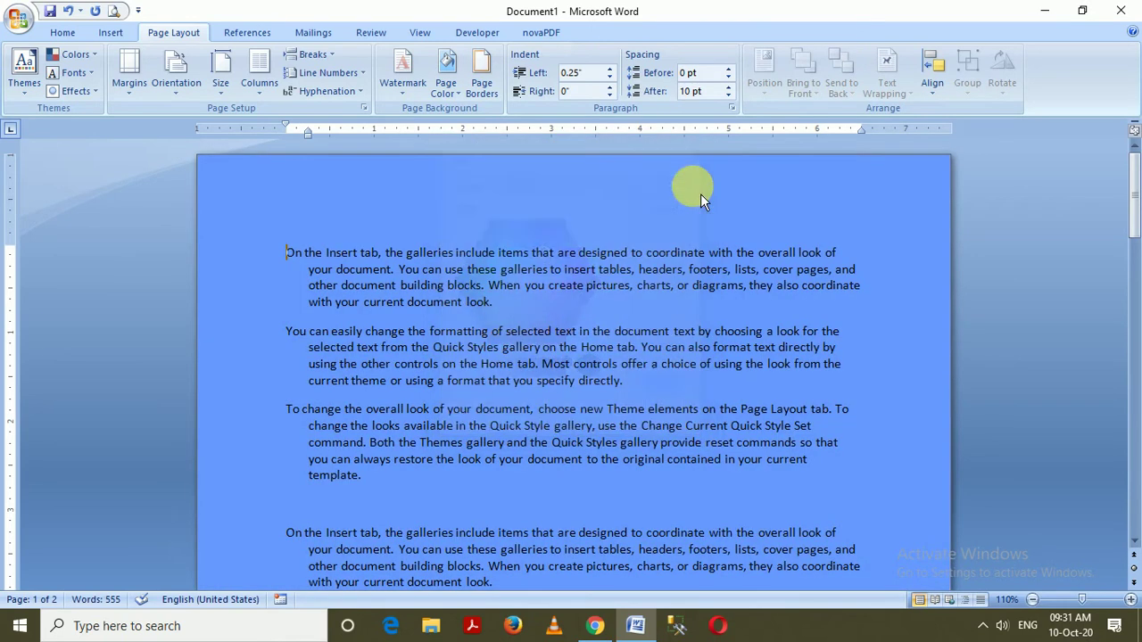
Replace the blue page colour with a grey one-colour horizontal gradient fill
{"action": "left_click", "coordinate": [446, 82]}
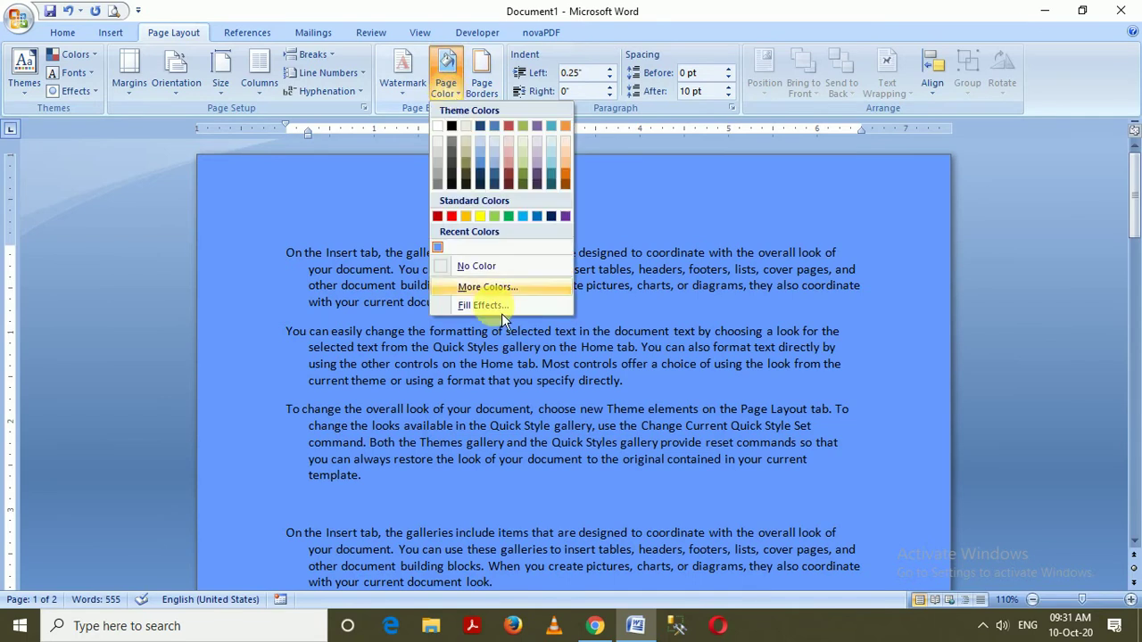
{"action": "left_click", "coordinate": [479, 265]}
{"action": "left_click", "coordinate": [446, 82]}
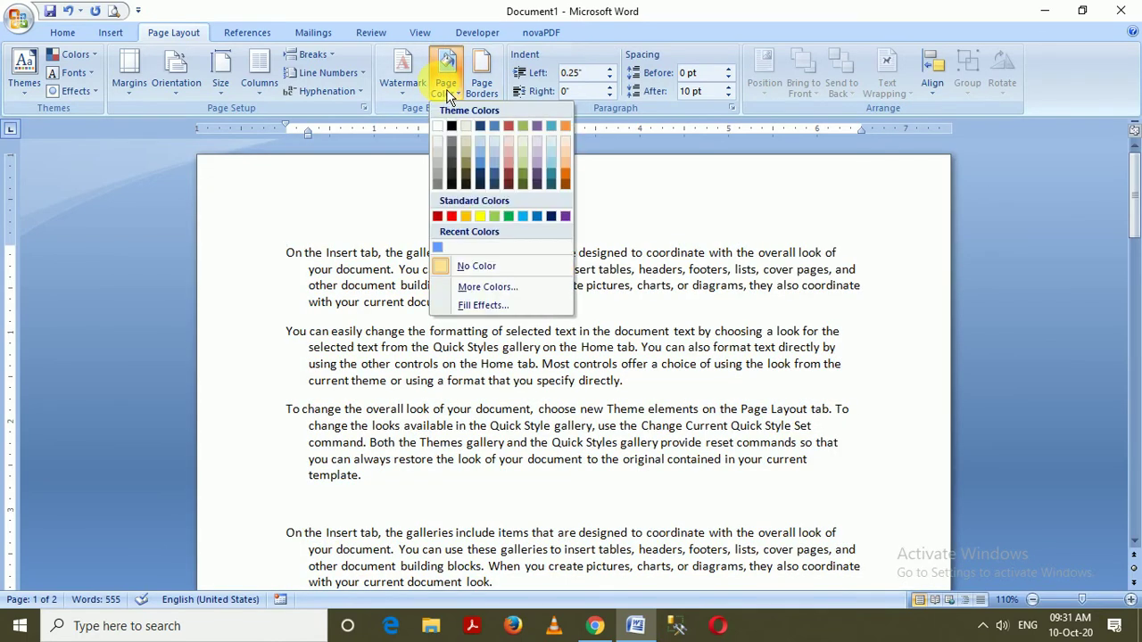
{"action": "left_click", "coordinate": [482, 306]}
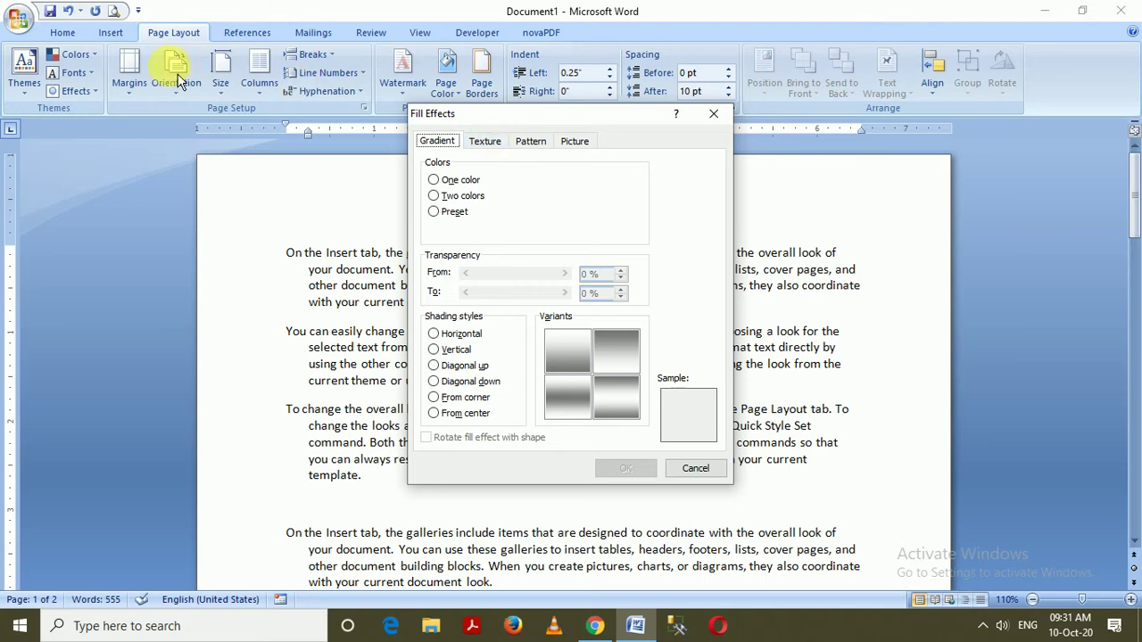
{"action": "left_click", "coordinate": [475, 179]}
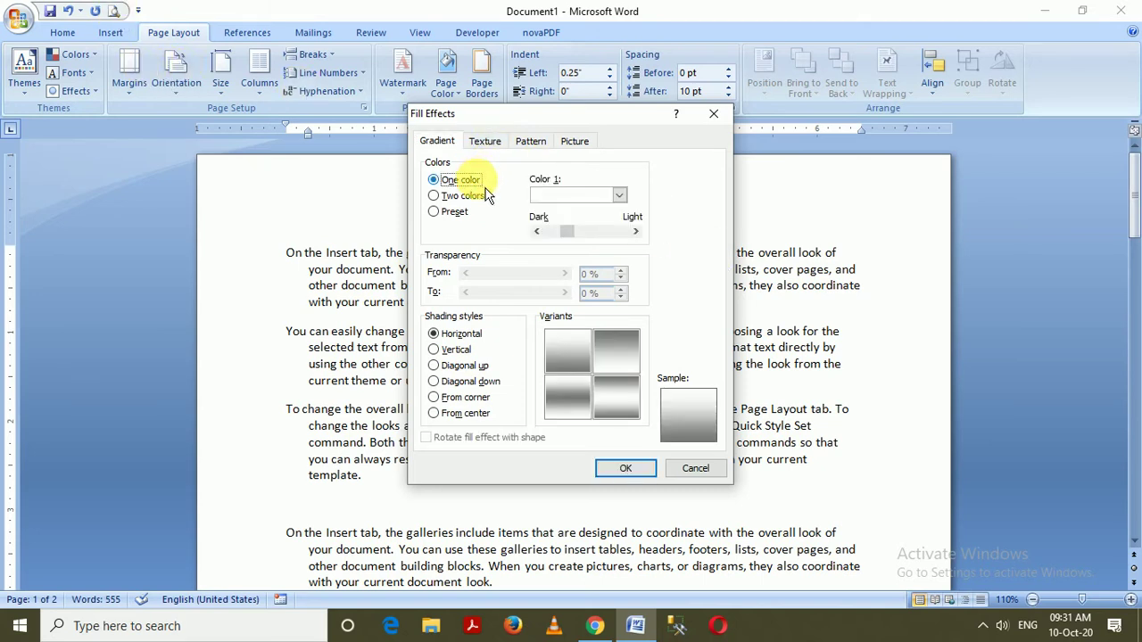
{"action": "left_click", "coordinate": [628, 468]}
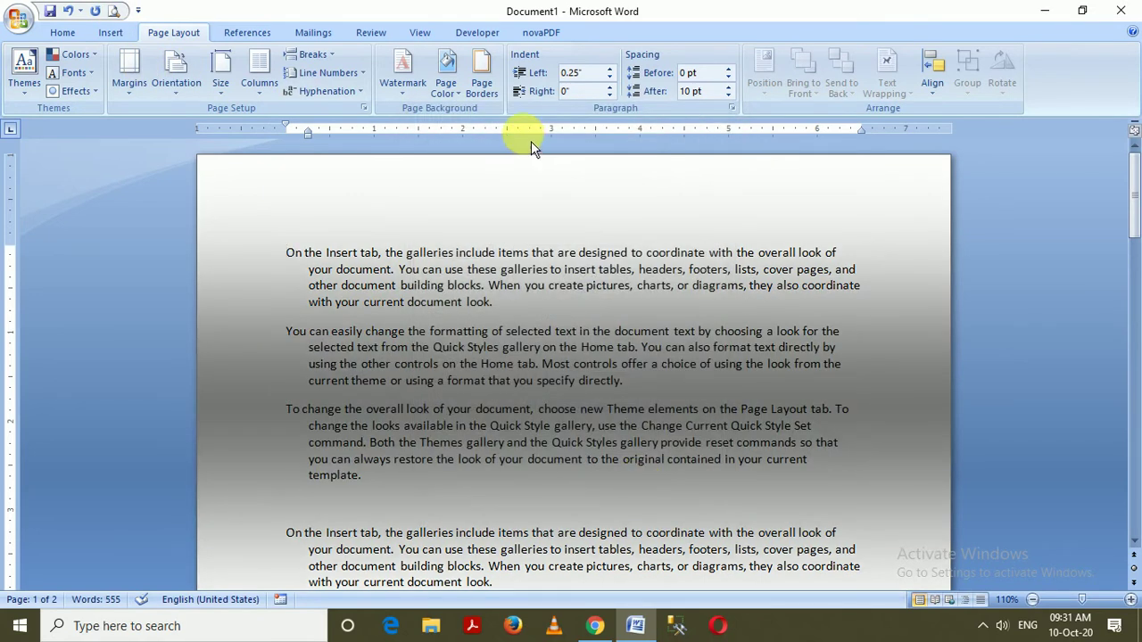
Browse the Texture and Pattern fills in the page colour Fill Effects
{"action": "left_click", "coordinate": [456, 100]}
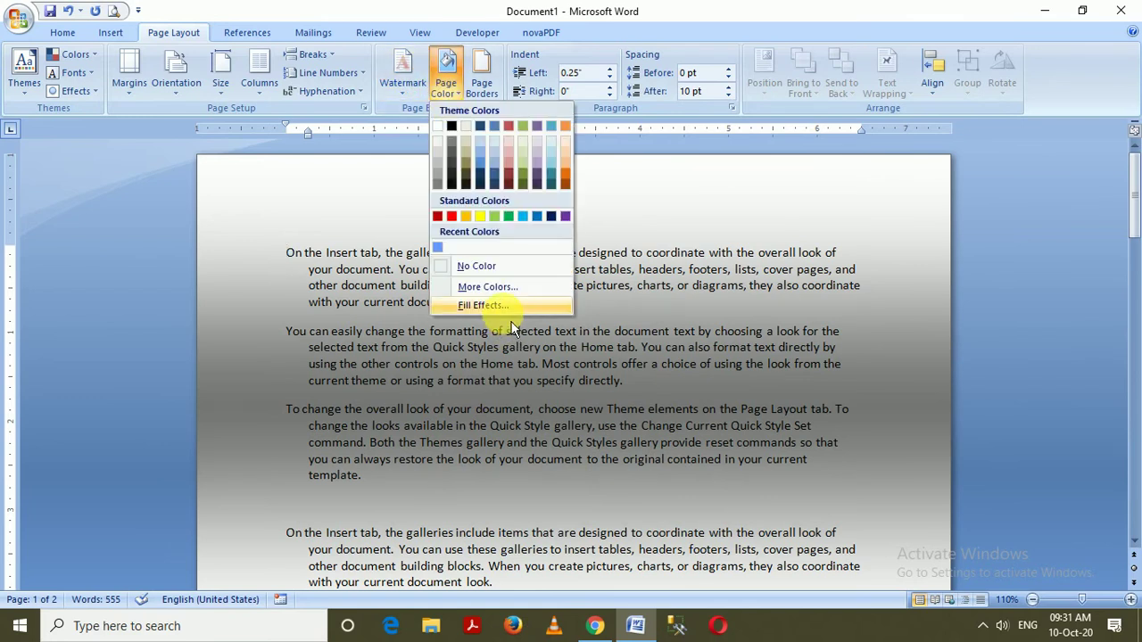
{"action": "left_click", "coordinate": [481, 303]}
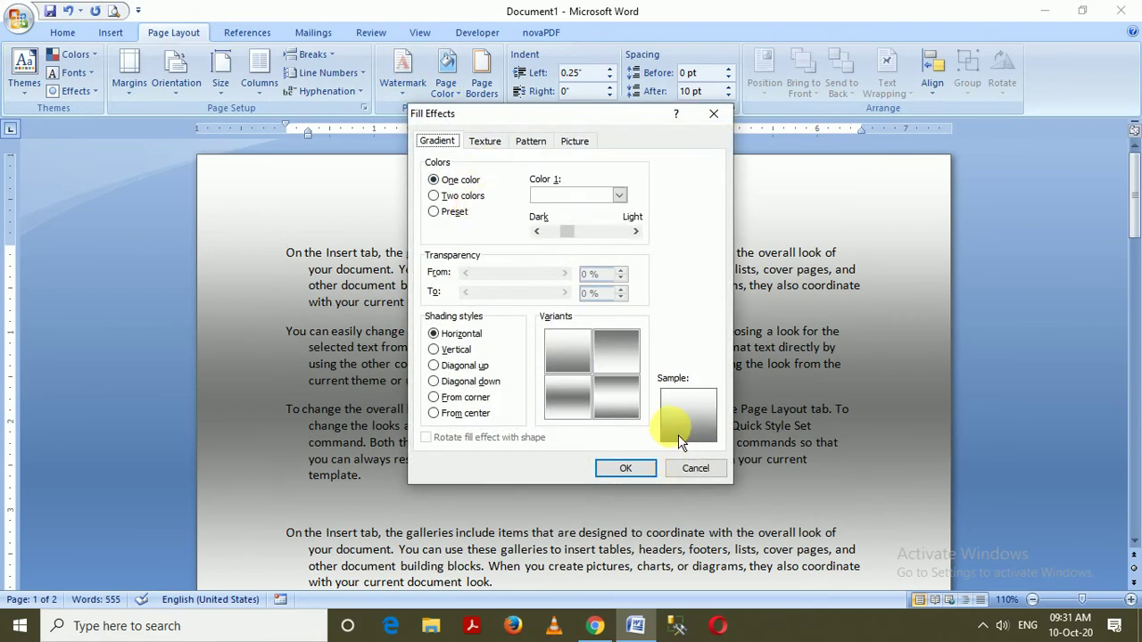
{"action": "left_click", "coordinate": [485, 141]}
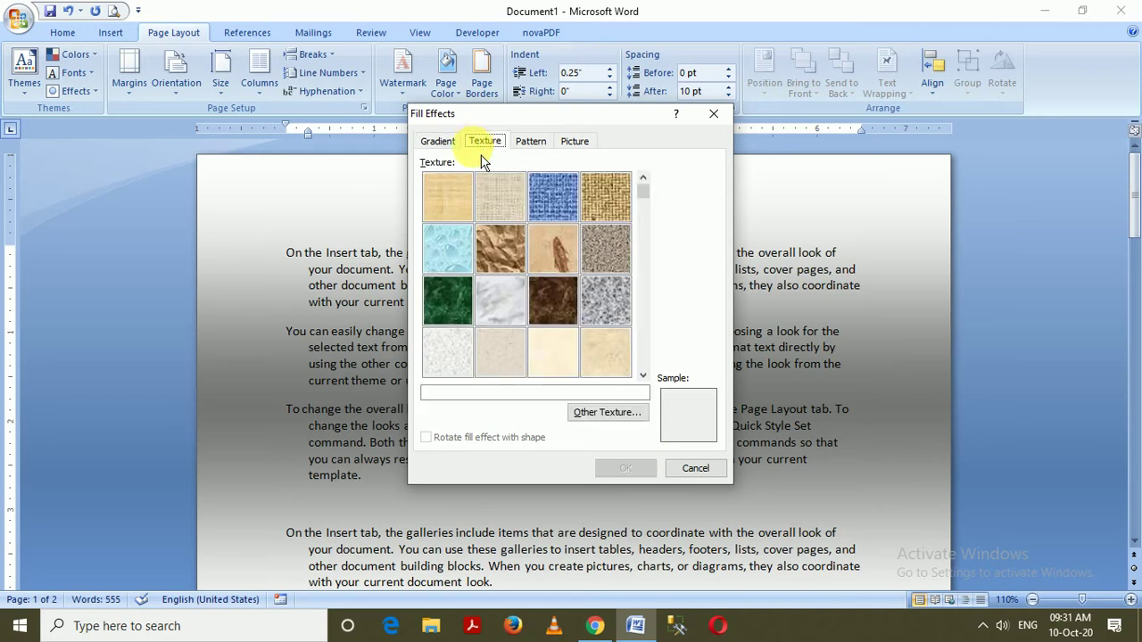
{"action": "left_click", "coordinate": [462, 244]}
{"action": "left_click", "coordinate": [530, 141]}
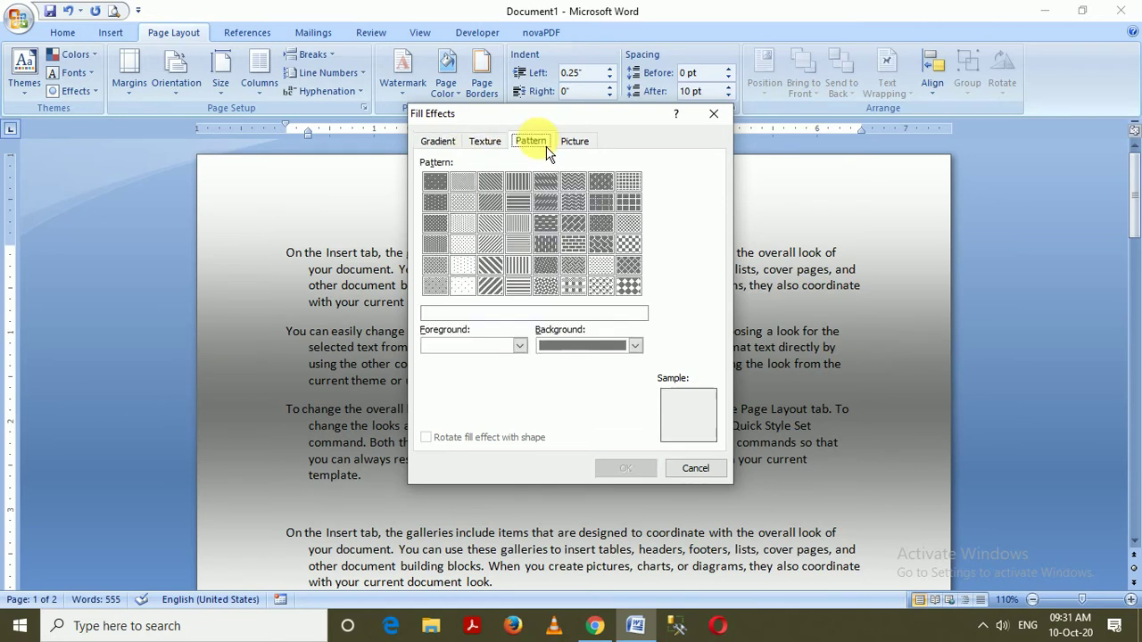
{"action": "left_click", "coordinate": [553, 252]}
Apply a Sphere pattern with dark olive foreground and red background, then clear it
{"action": "left_click", "coordinate": [517, 350]}
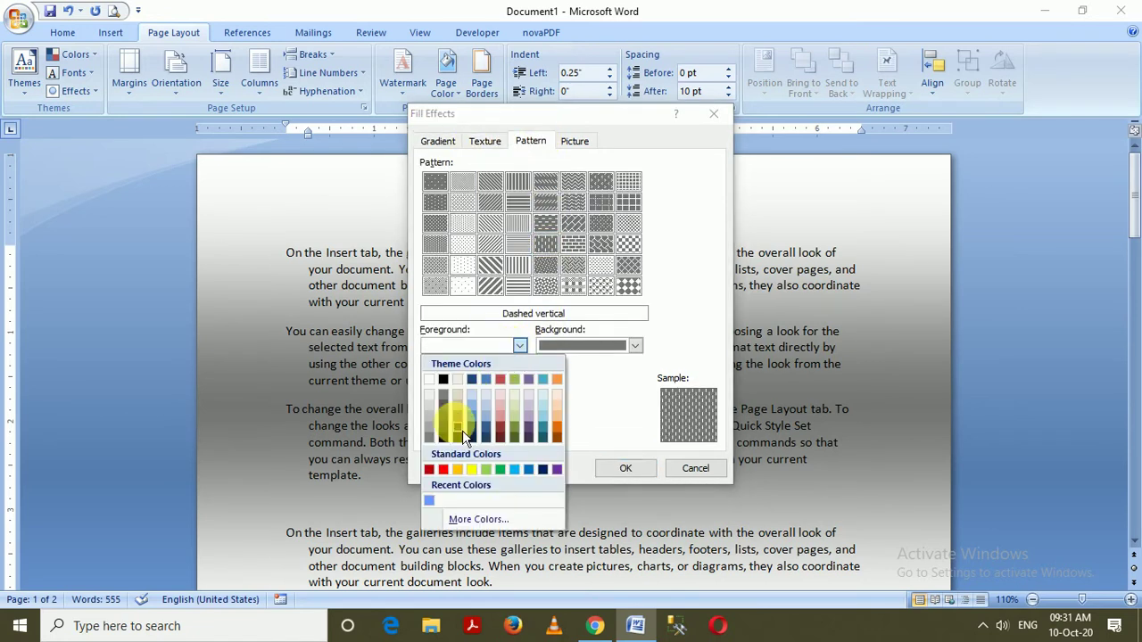
{"action": "left_click", "coordinate": [462, 429]}
{"action": "left_click", "coordinate": [635, 345]}
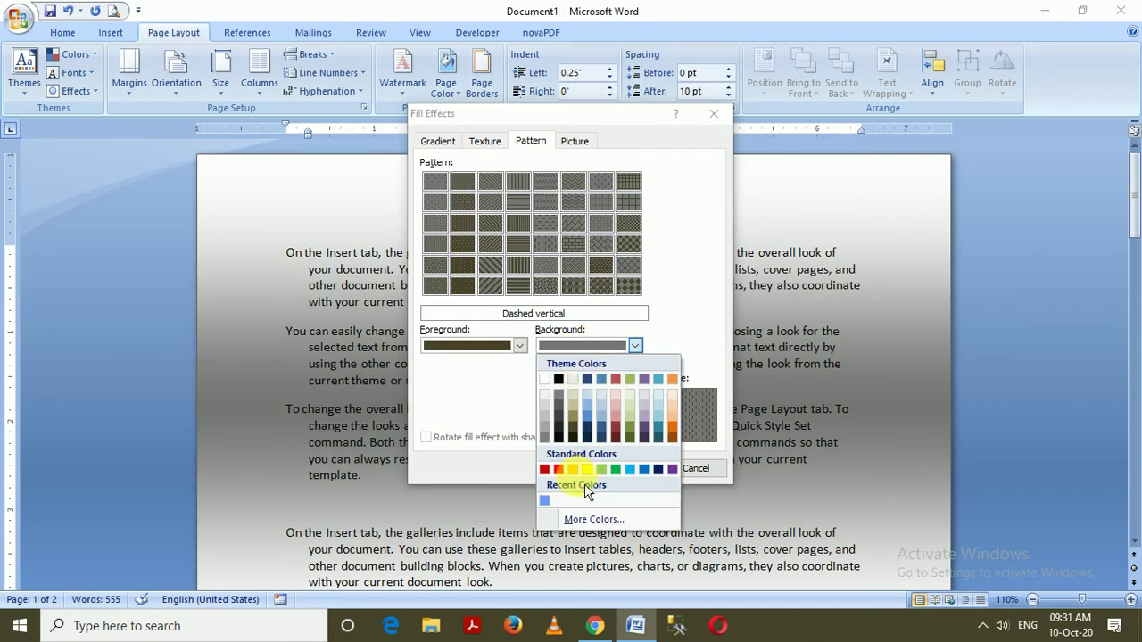
{"action": "left_click", "coordinate": [558, 469]}
{"action": "left_click", "coordinate": [601, 286]}
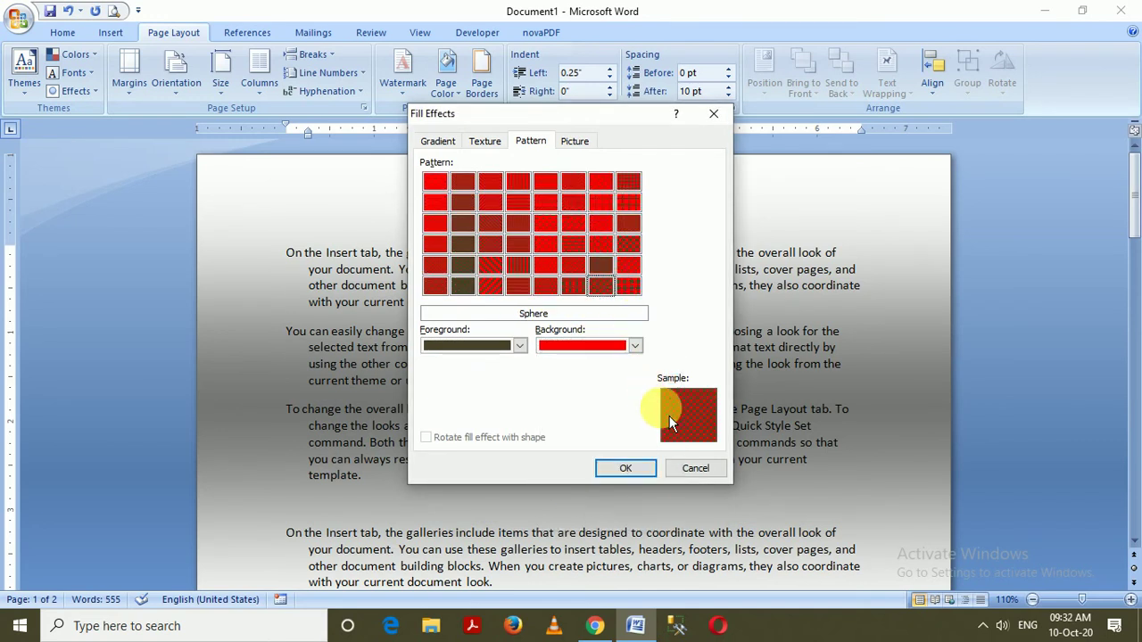
{"action": "left_click", "coordinate": [615, 468]}
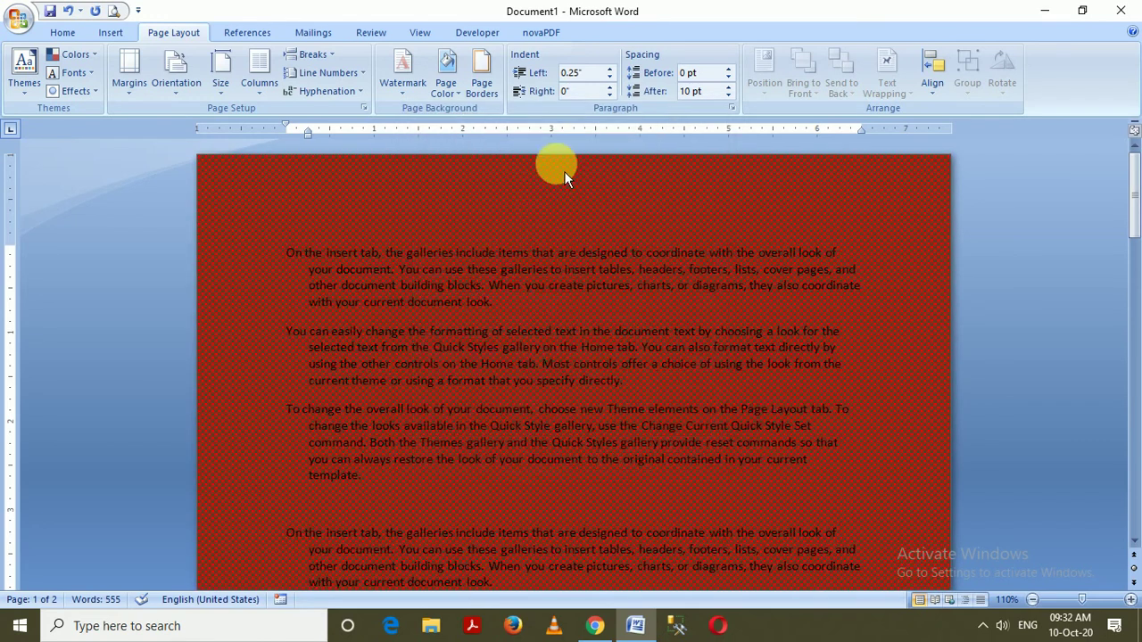
{"action": "left_click", "coordinate": [463, 95]}
{"action": "left_click", "coordinate": [524, 266]}
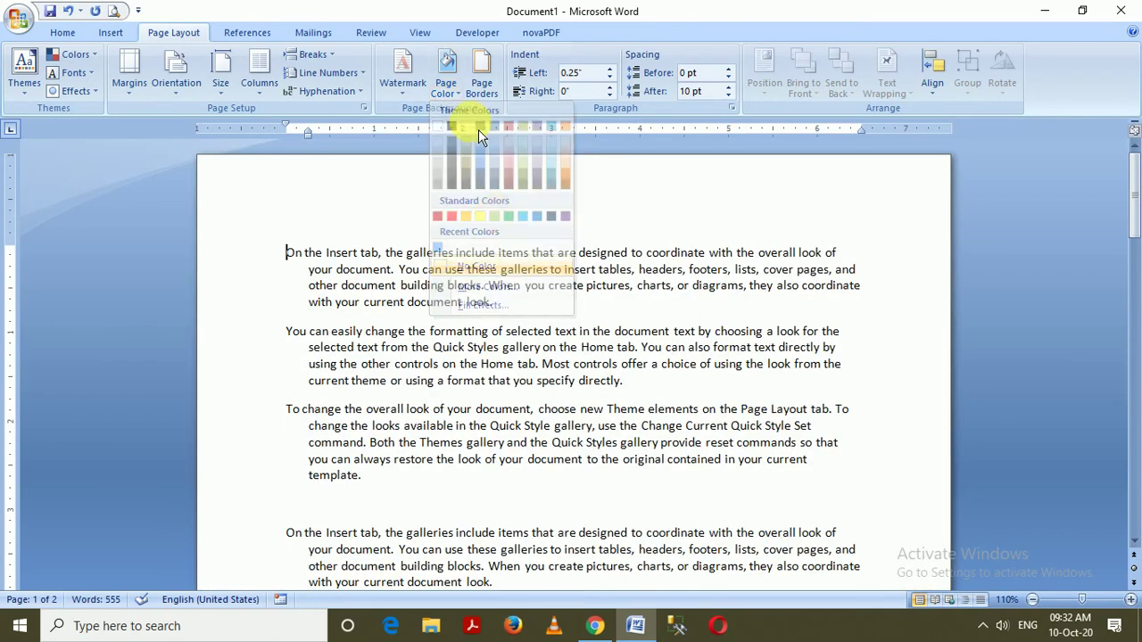
{"action": "left_click", "coordinate": [459, 96]}
{"action": "left_click", "coordinate": [498, 303]}
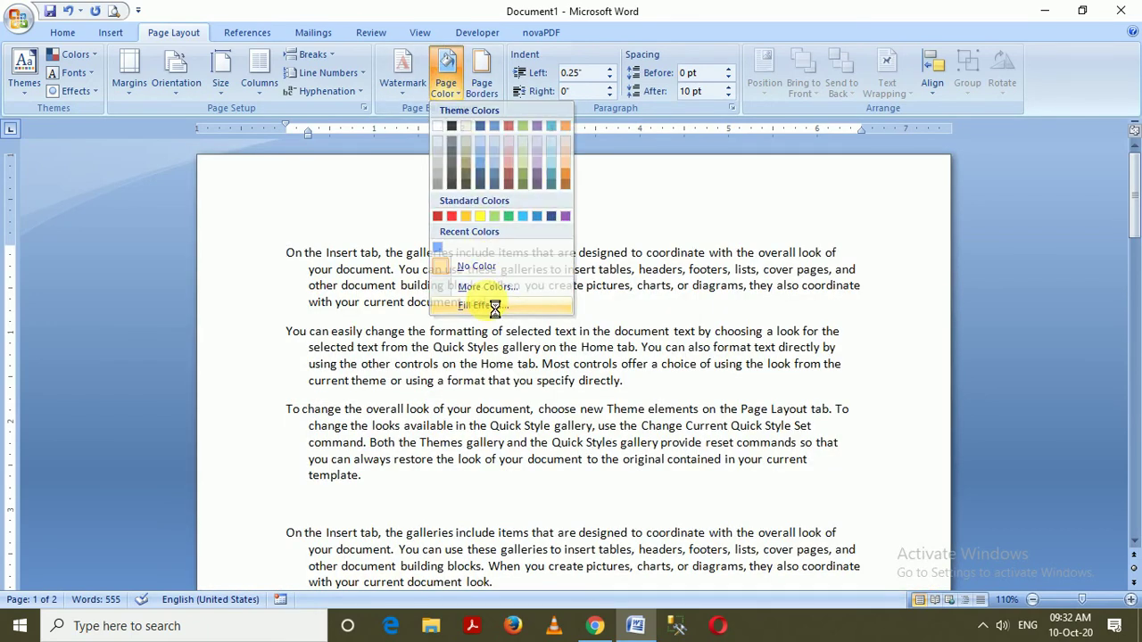
{"action": "left_click", "coordinate": [574, 141]}
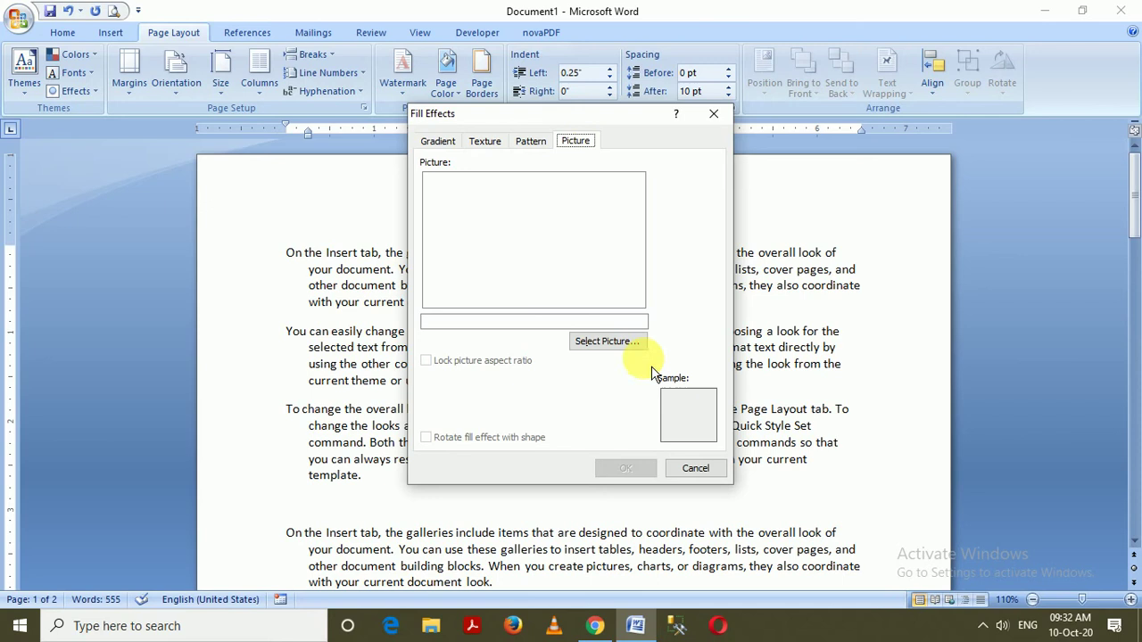
{"action": "left_click", "coordinate": [611, 344]}
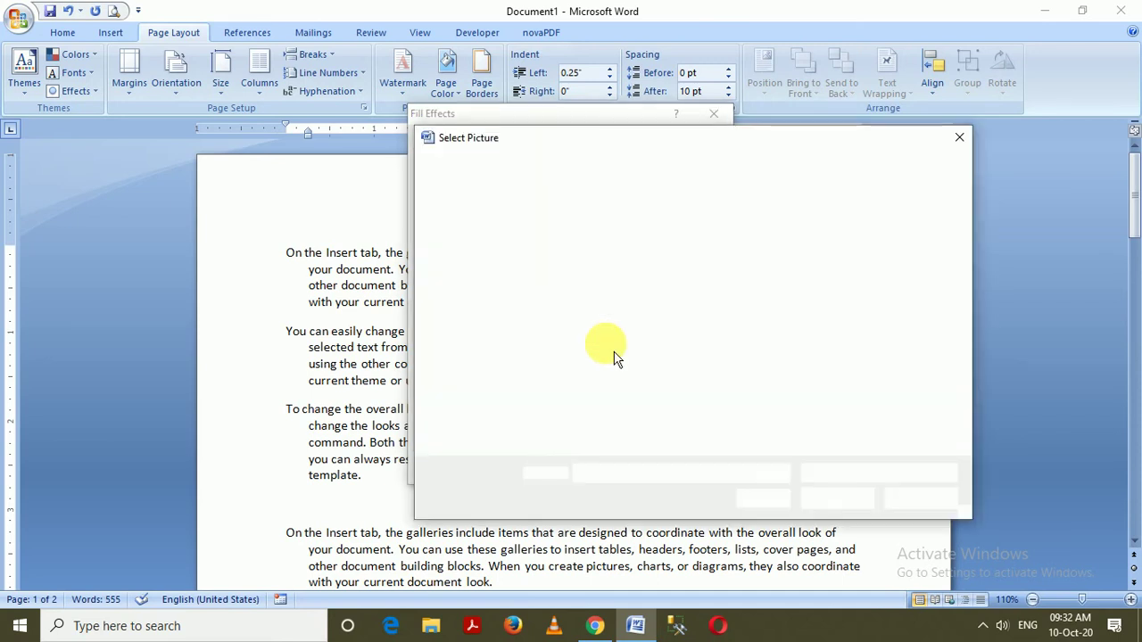
{"action": "left_click", "coordinate": [596, 246]}
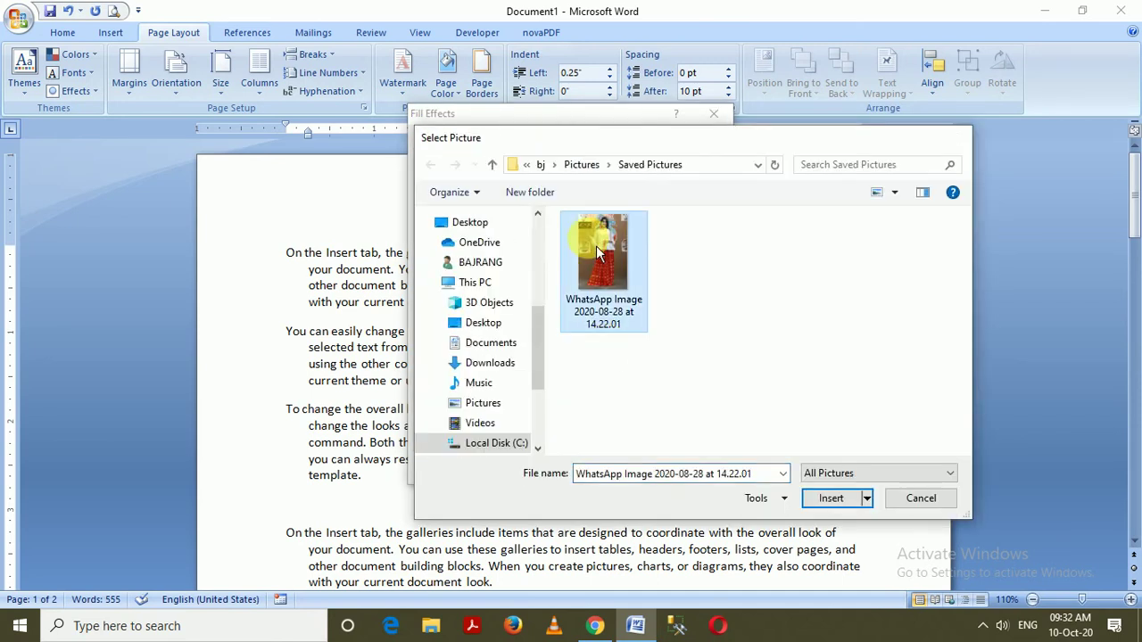
{"action": "double_click", "coordinate": [596, 245]}
{"action": "left_click", "coordinate": [632, 475]}
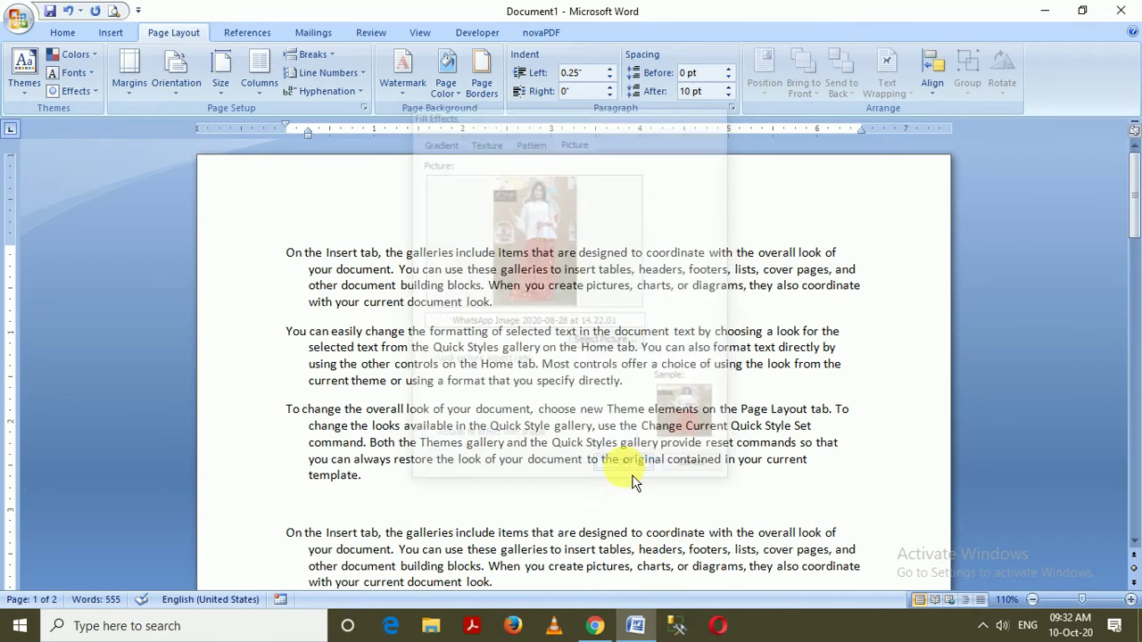
{"action": "left_click", "coordinate": [448, 87]}
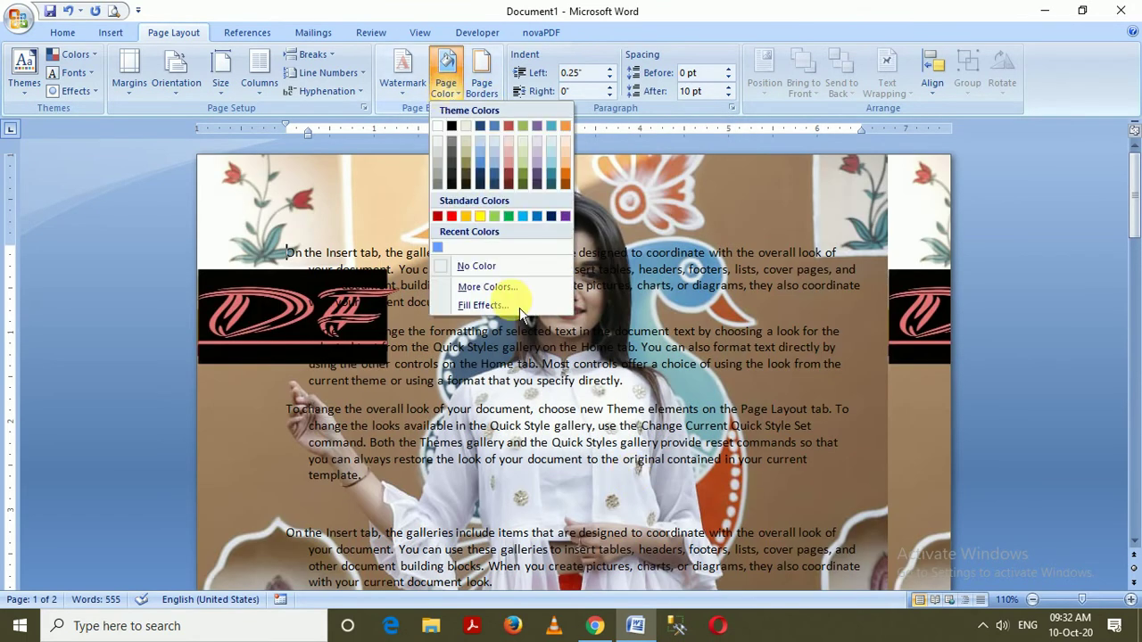
{"action": "left_click", "coordinate": [500, 264]}
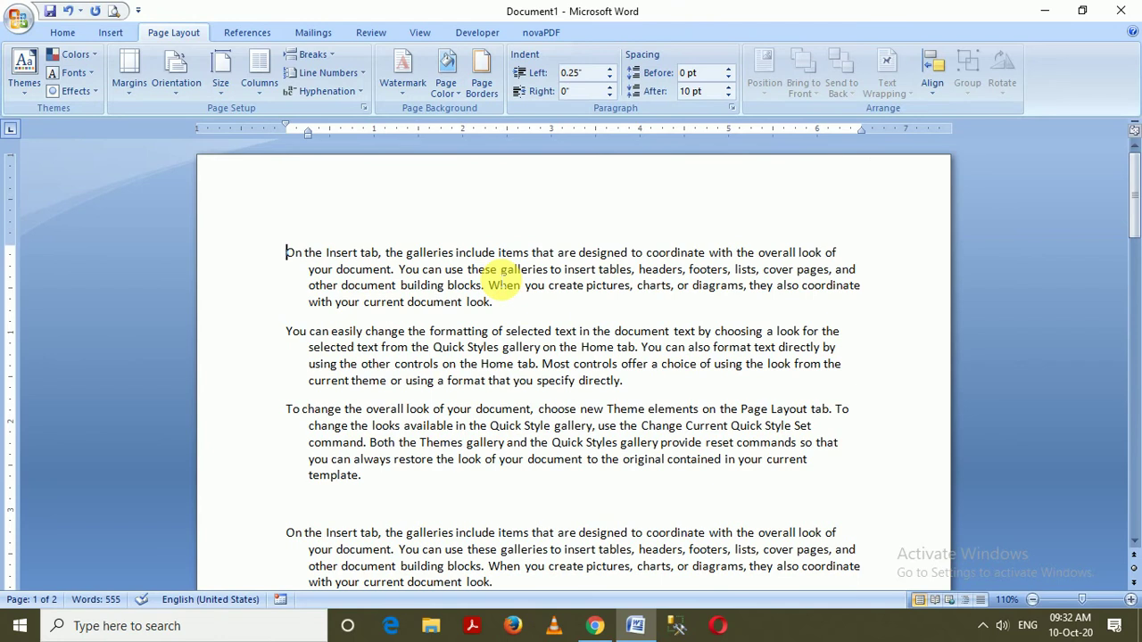
Choose a dash-dot page border style, toggling the top, bottom and left edges off and on
{"action": "left_click", "coordinate": [481, 76]}
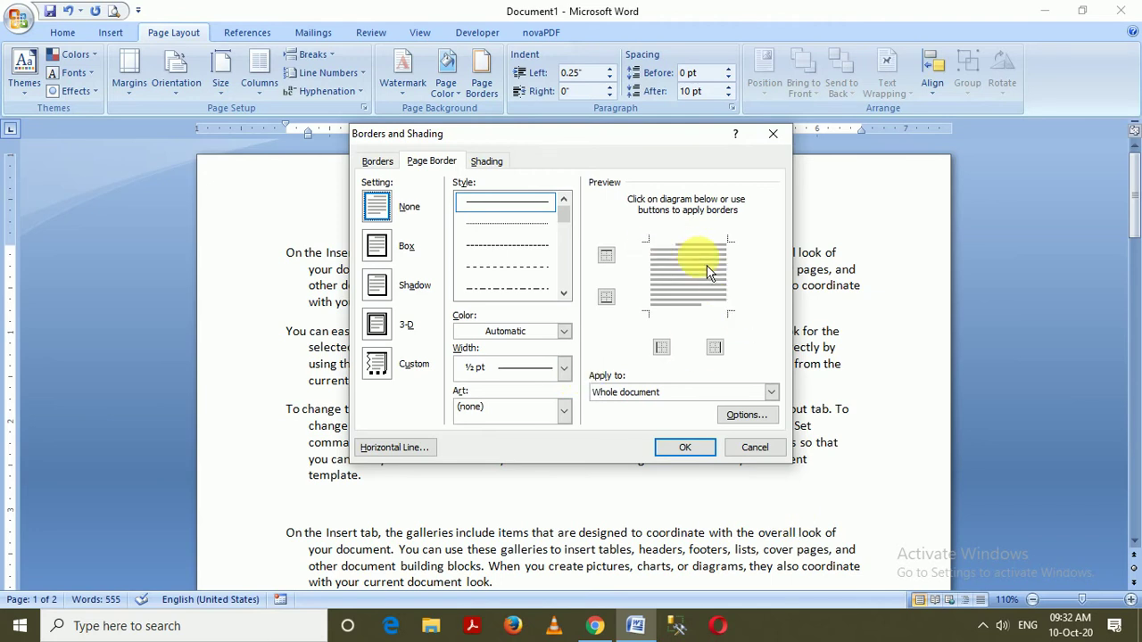
{"action": "left_click", "coordinate": [536, 288]}
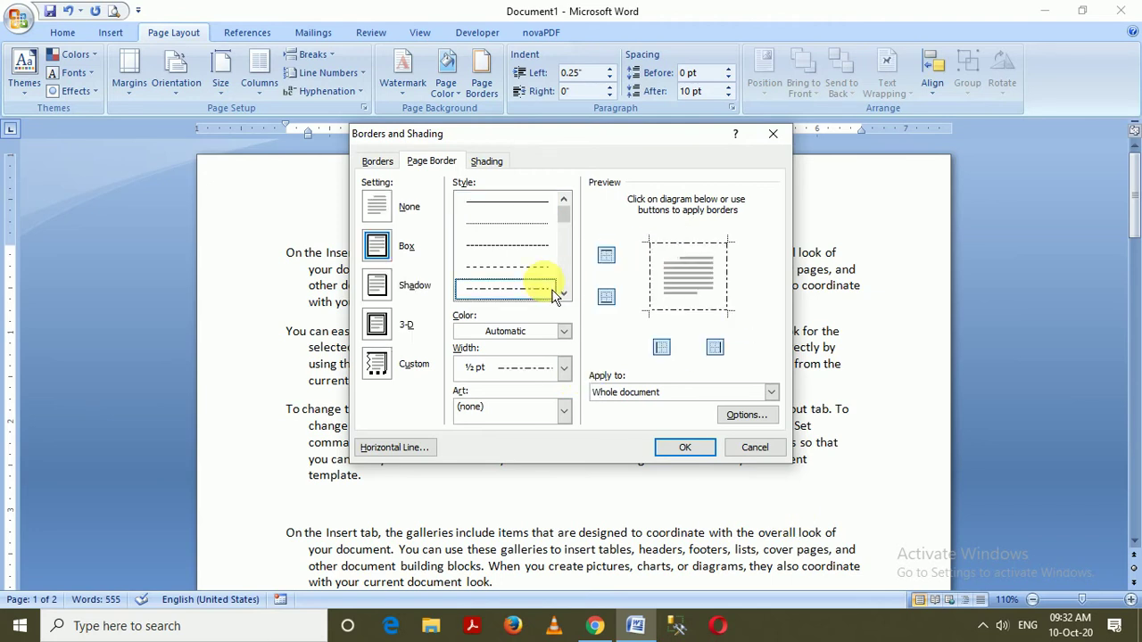
{"action": "left_click", "coordinate": [610, 265]}
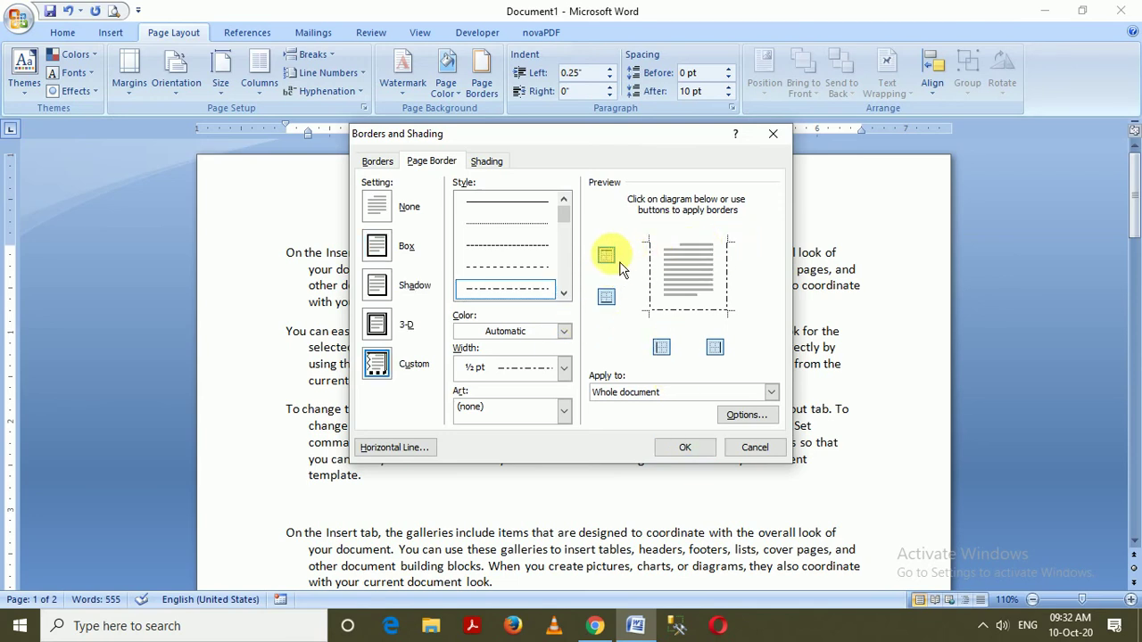
{"action": "left_click", "coordinate": [613, 298]}
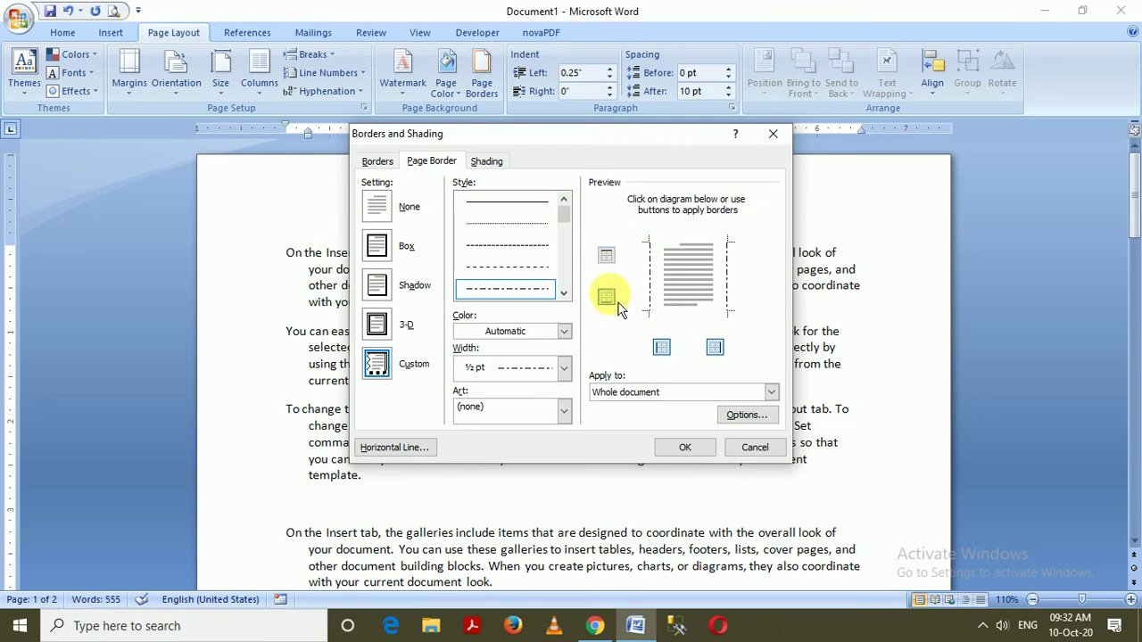
{"action": "left_click", "coordinate": [660, 348]}
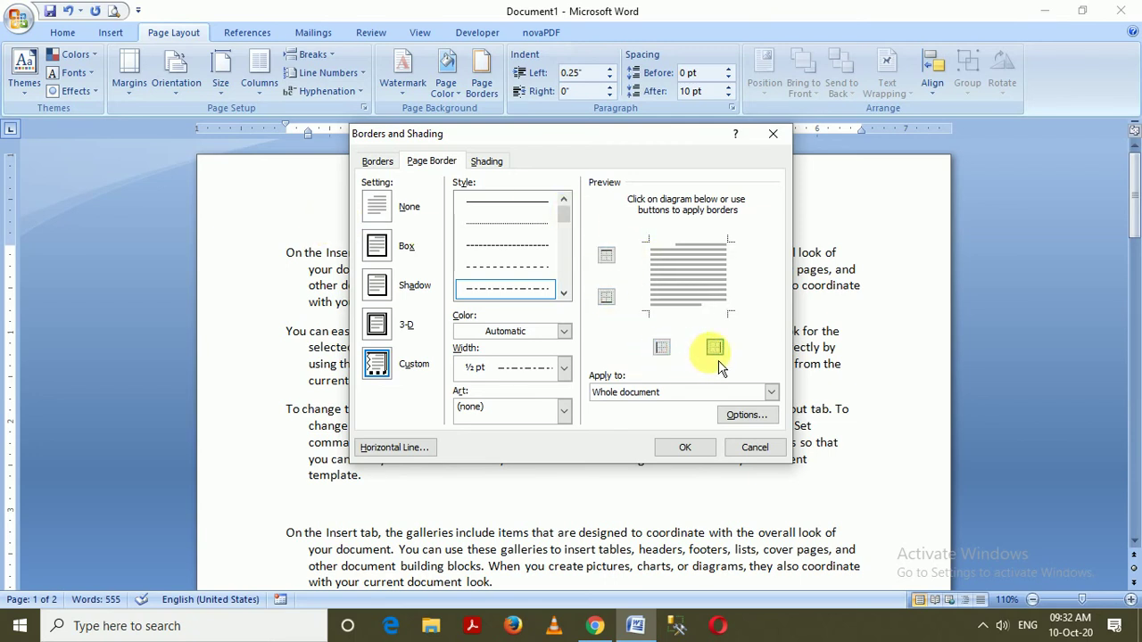
{"action": "left_click", "coordinate": [661, 348]}
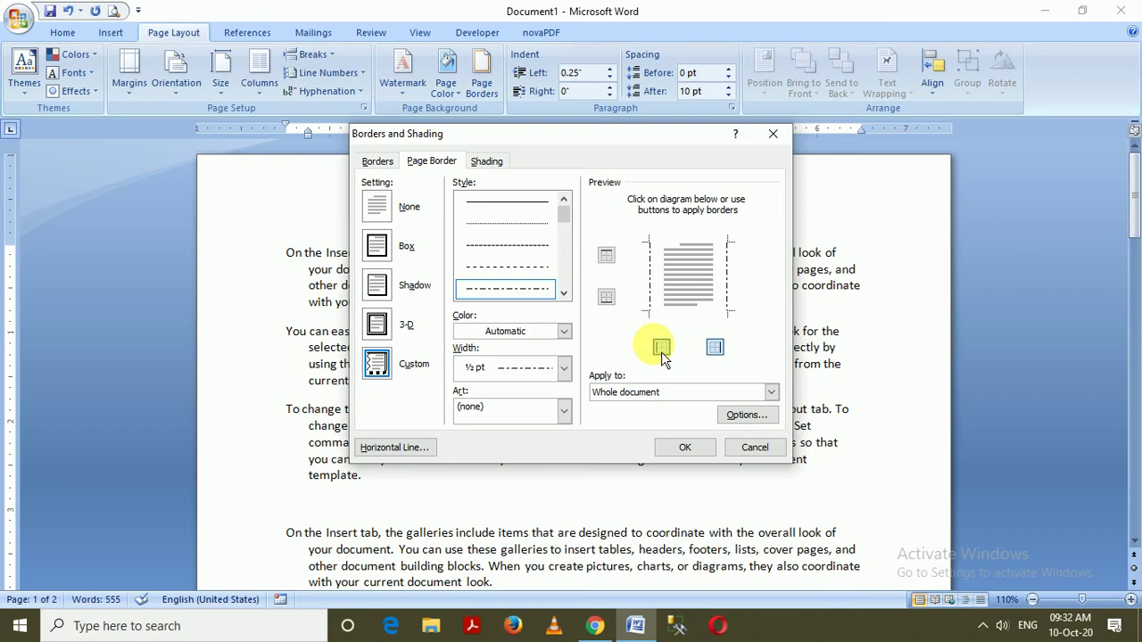
{"action": "left_click", "coordinate": [606, 297]}
{"action": "left_click", "coordinate": [607, 256]}
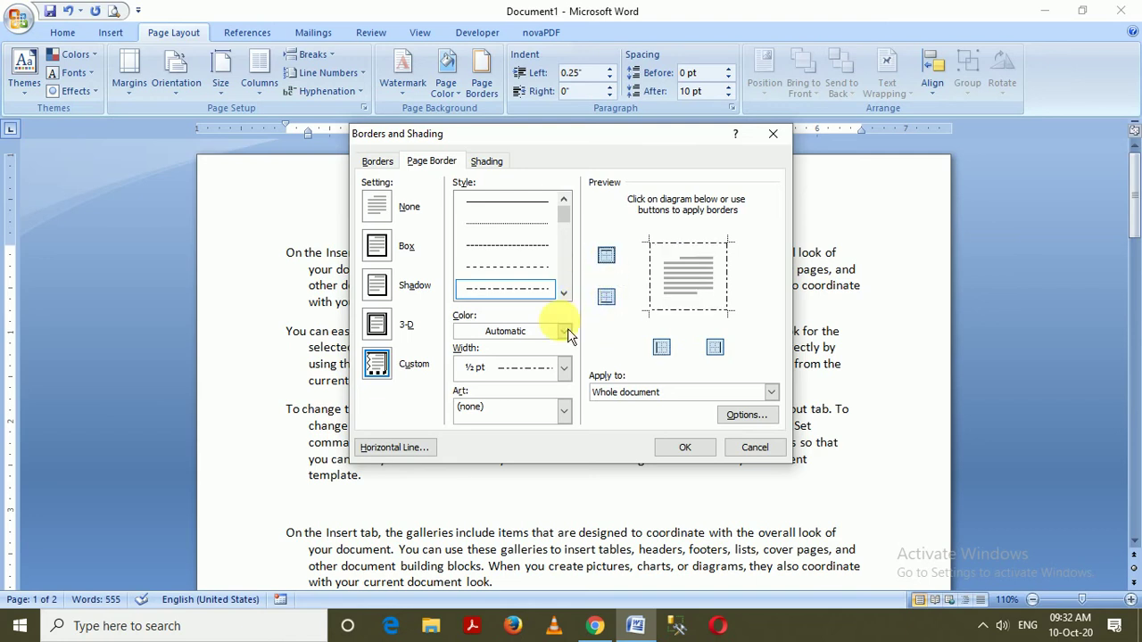
Make the border line red and 1½ pt wide
{"action": "left_click", "coordinate": [535, 331]}
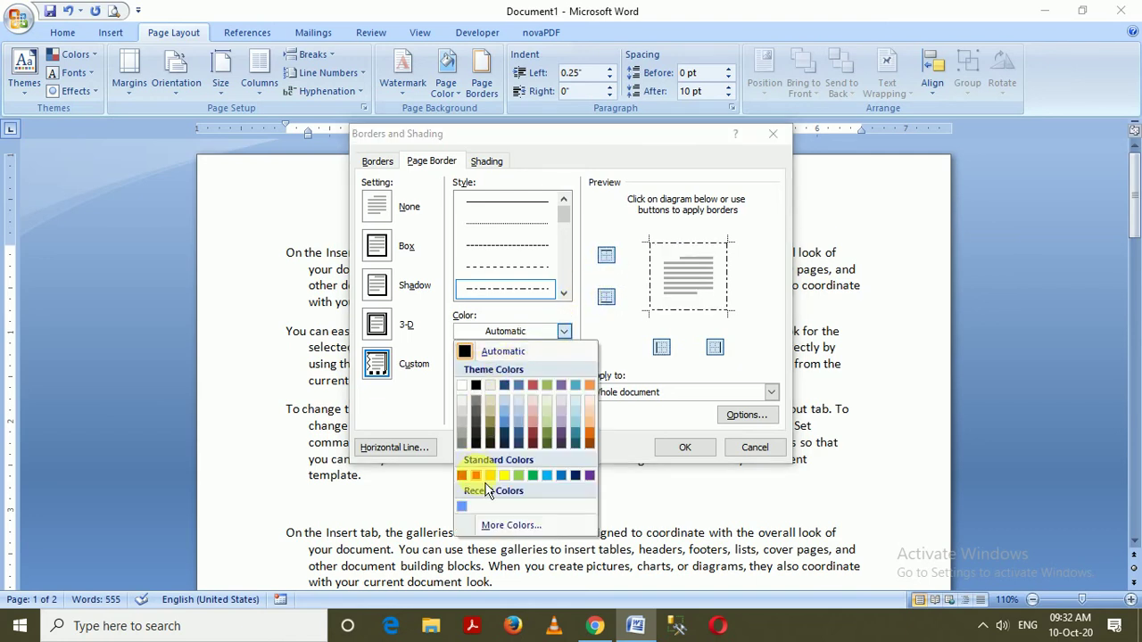
{"action": "left_click", "coordinate": [479, 476]}
{"action": "left_click", "coordinate": [516, 382]}
{"action": "left_click", "coordinate": [504, 470]}
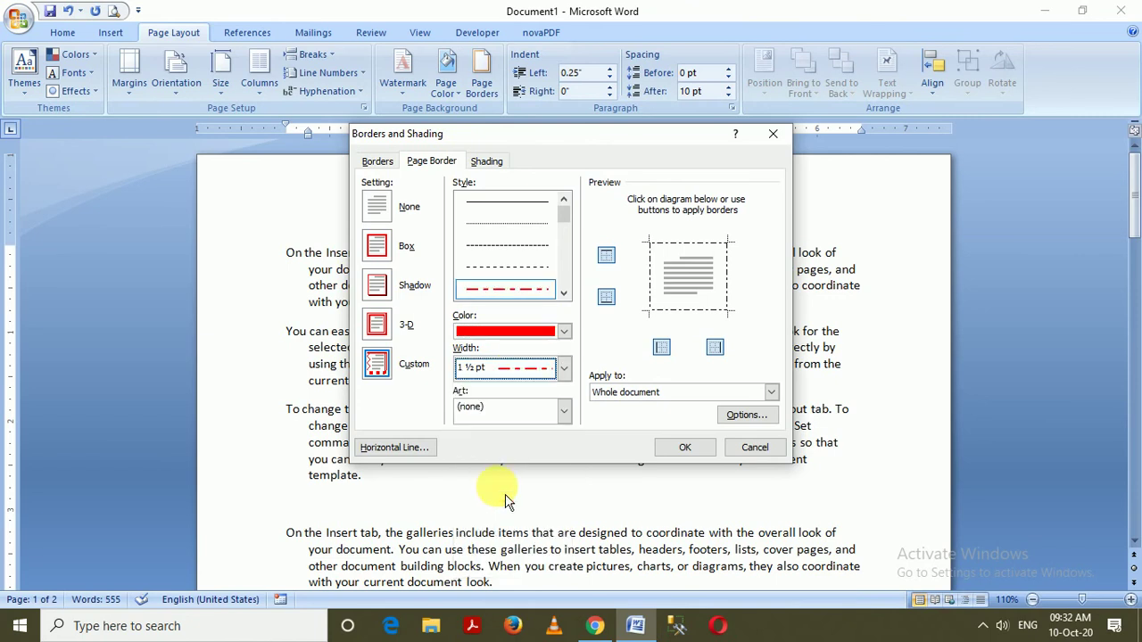
Apply a 20 pt red apple art border as a Box around the pages
{"action": "left_click", "coordinate": [500, 411]}
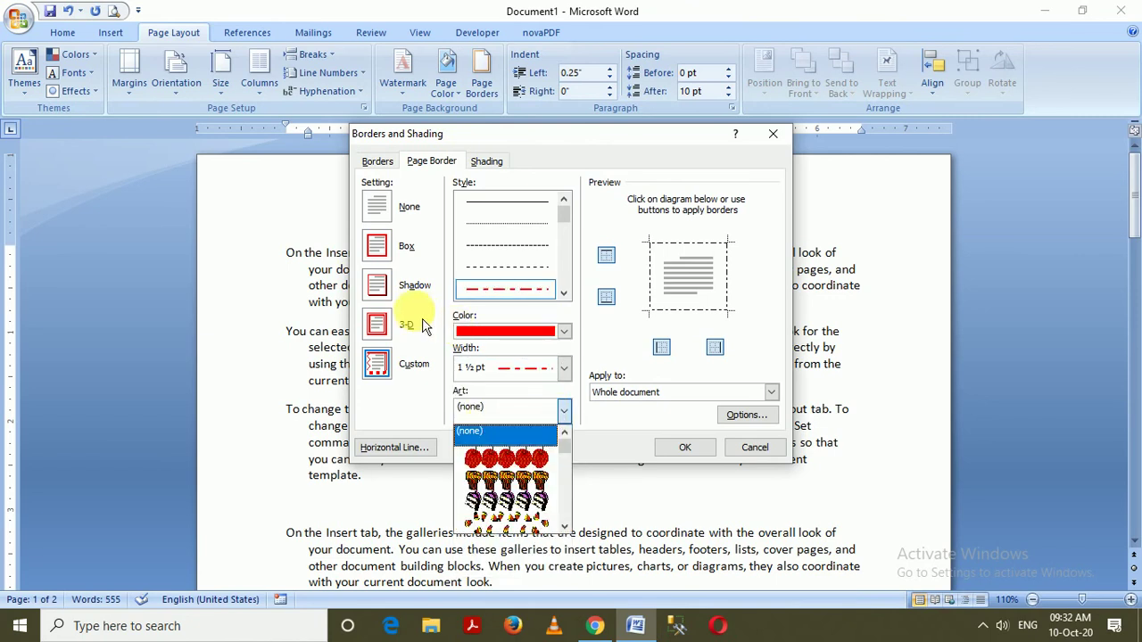
{"action": "left_click", "coordinate": [496, 464]}
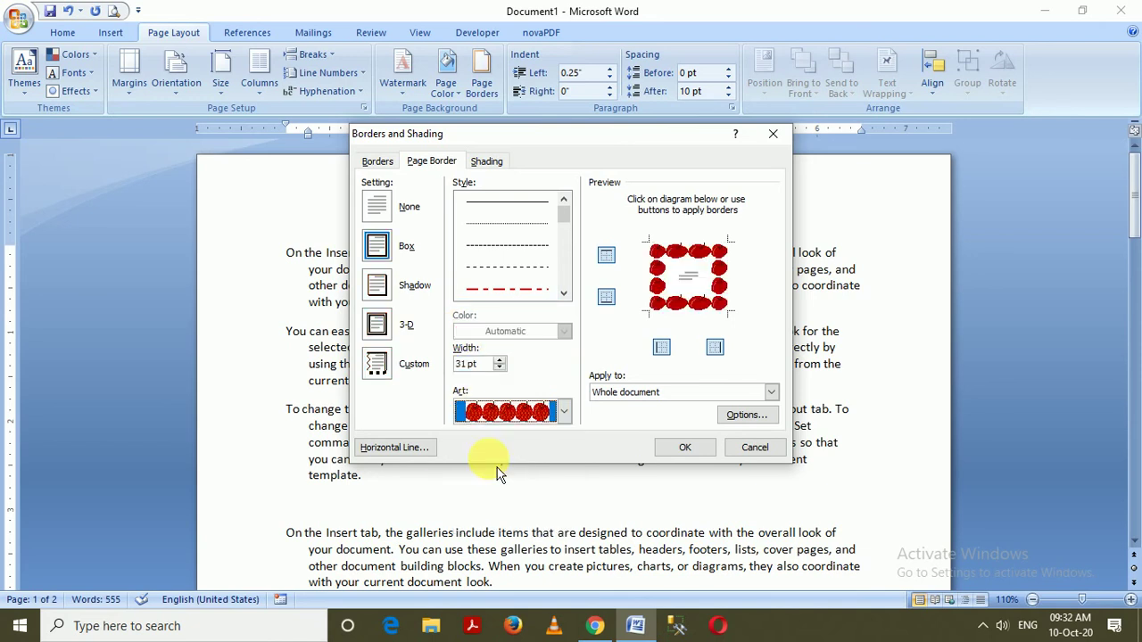
{"action": "left_click", "coordinate": [501, 367]}
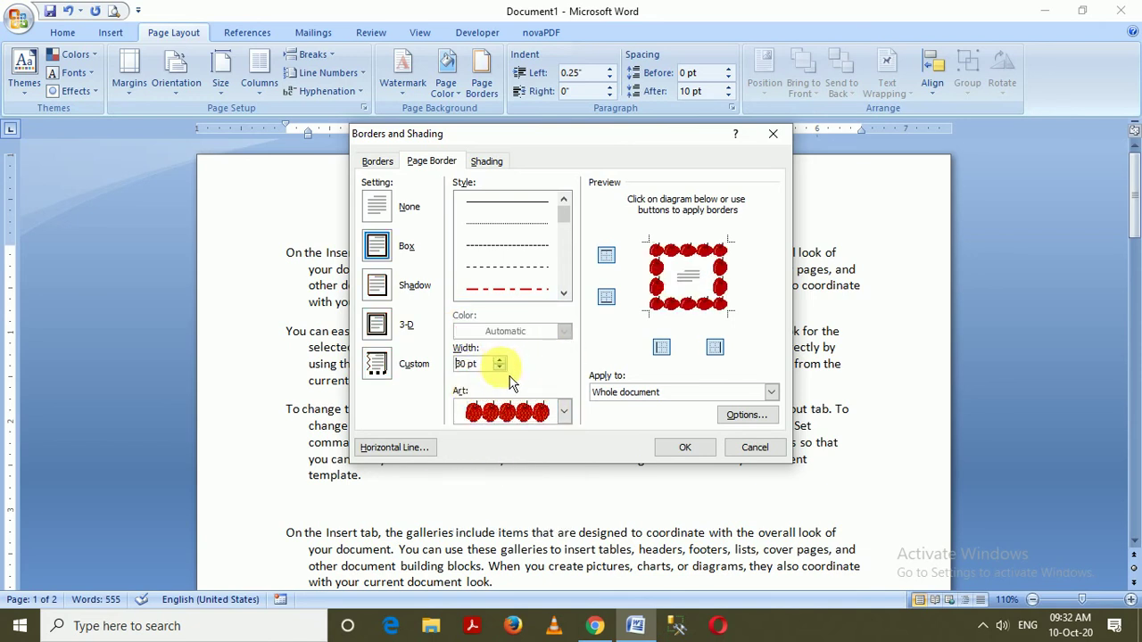
{"action": "left_click", "coordinate": [501, 368]}
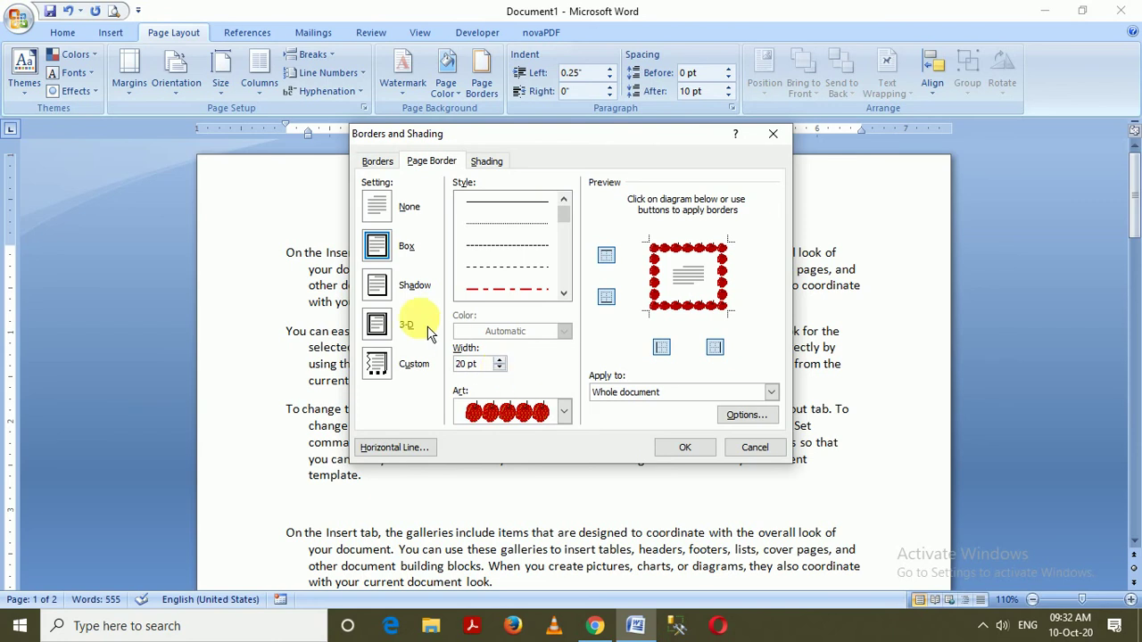
{"action": "left_click", "coordinate": [377, 325]}
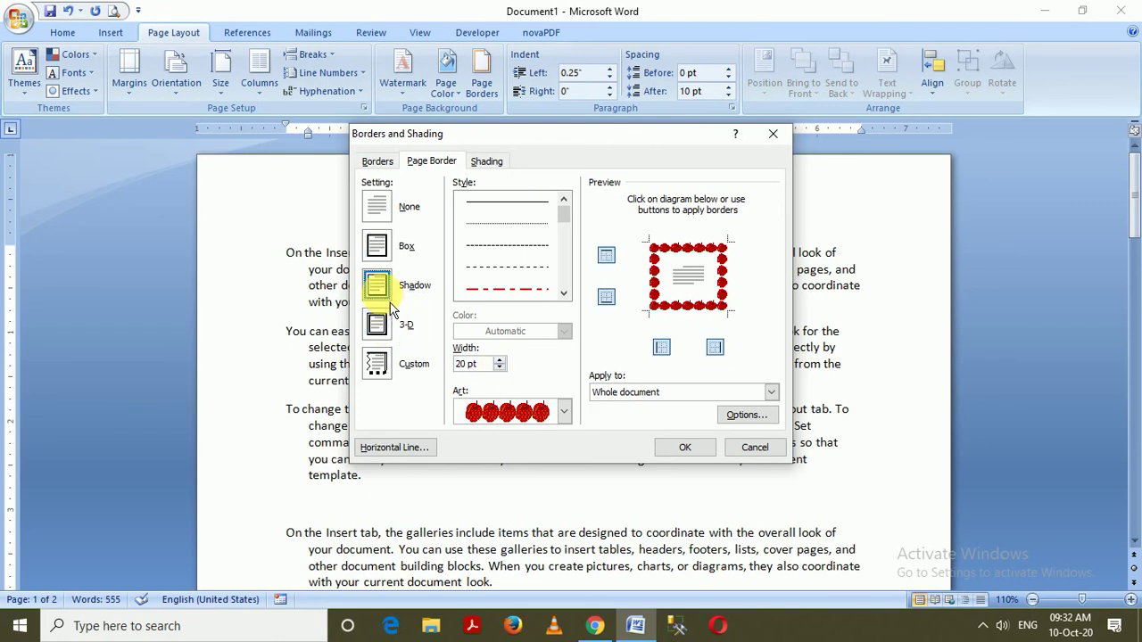
{"action": "left_click", "coordinate": [378, 212]}
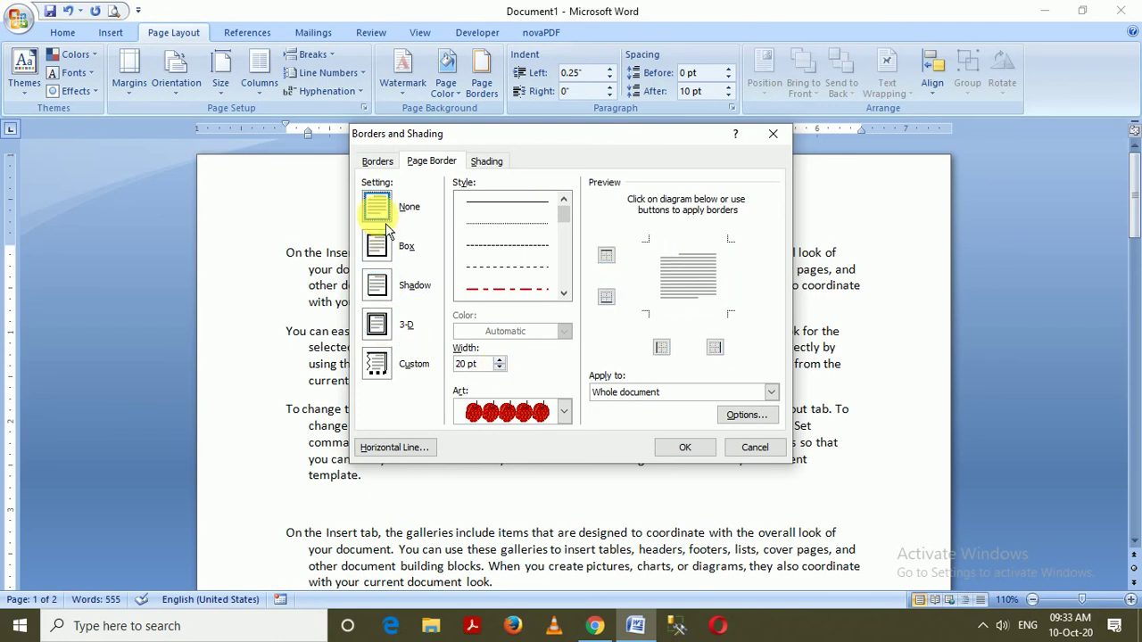
{"action": "left_click", "coordinate": [377, 246]}
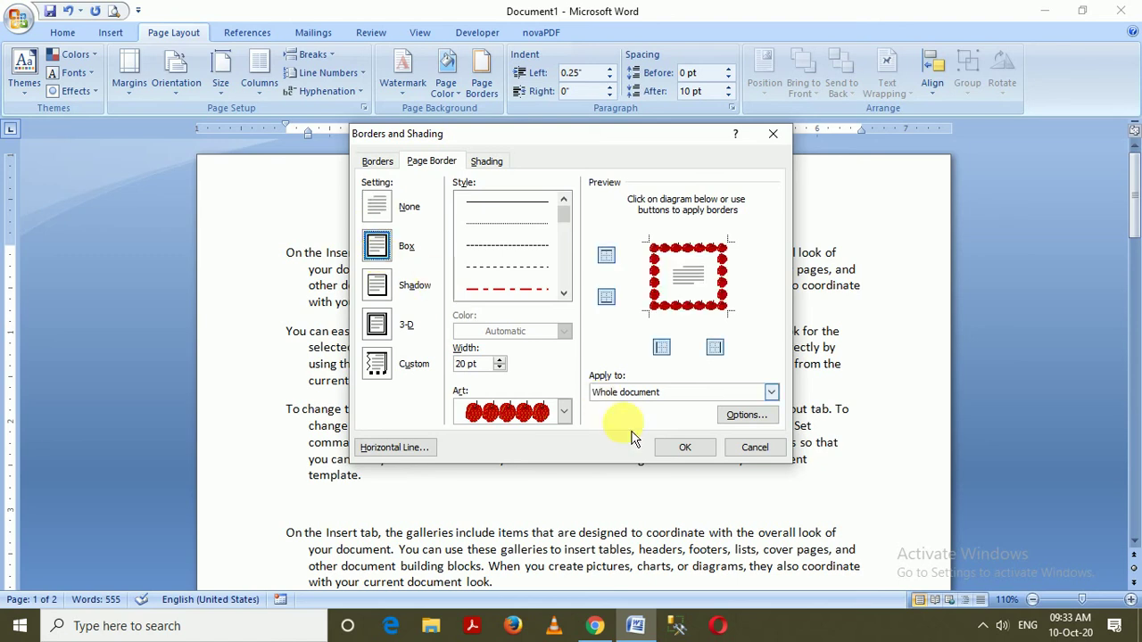
{"action": "left_click", "coordinate": [682, 446]}
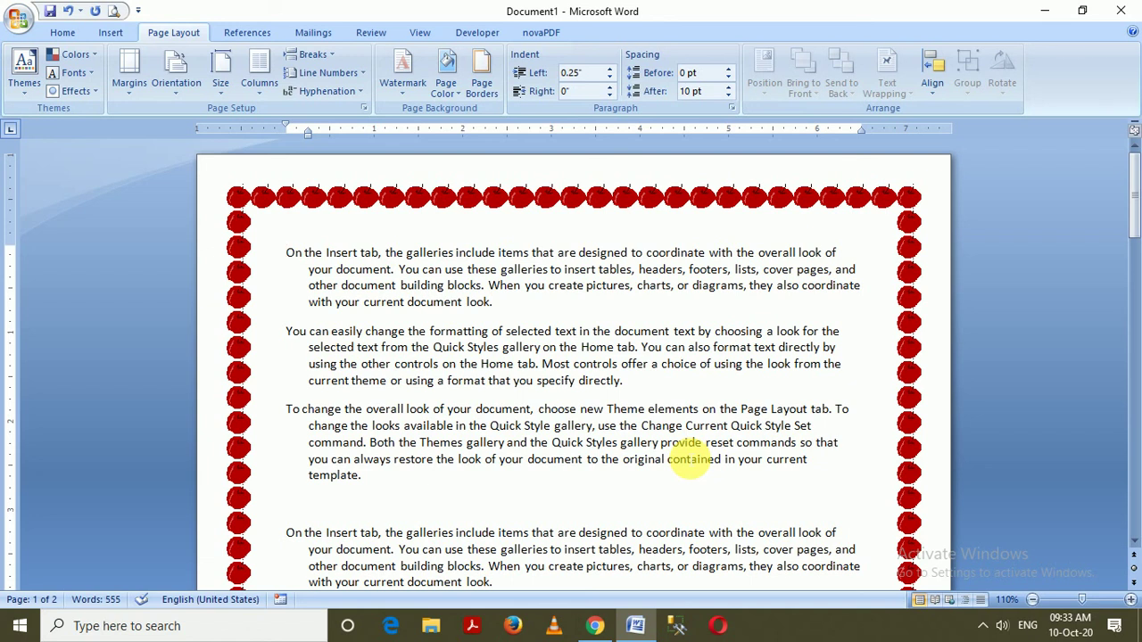
{"action": "left_click", "coordinate": [481, 70]}
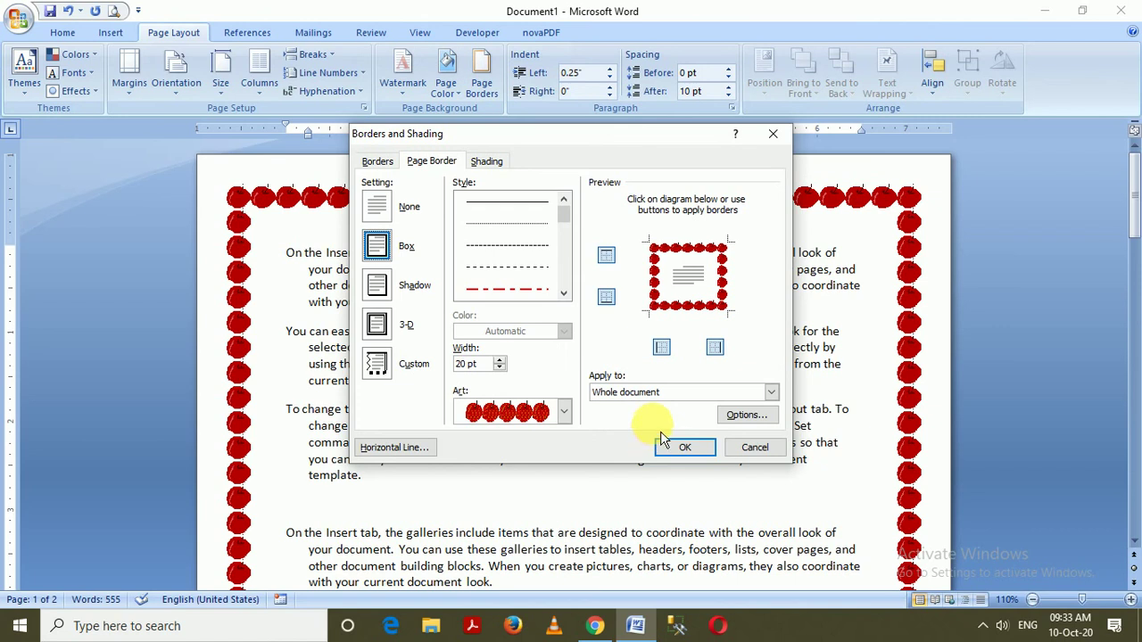
{"action": "left_click", "coordinate": [636, 392]}
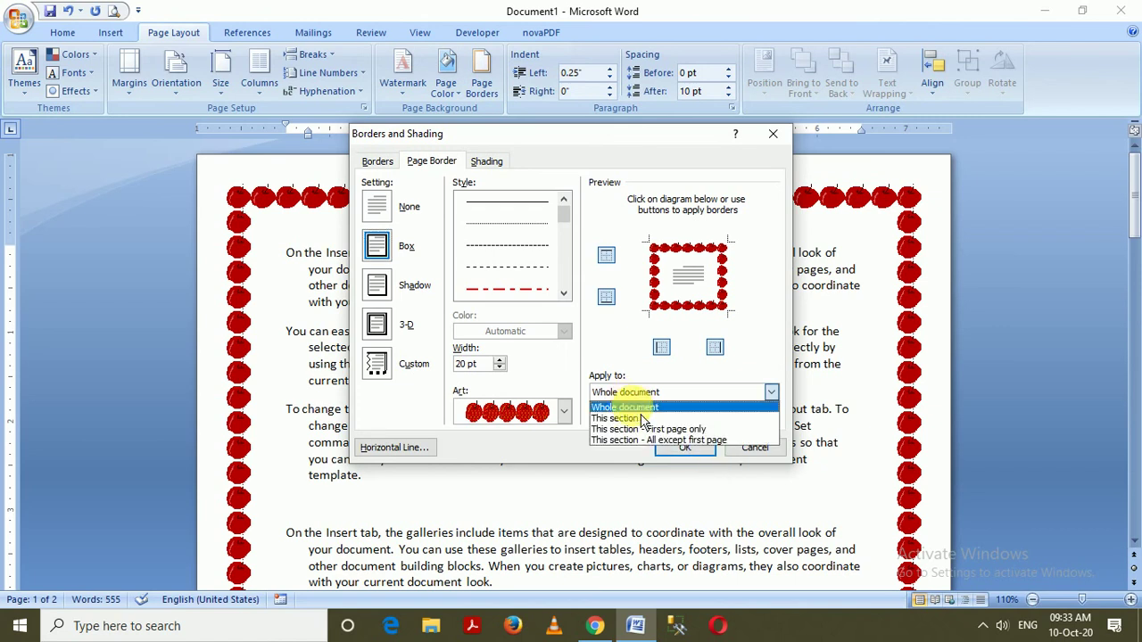
{"action": "left_click", "coordinate": [635, 418]}
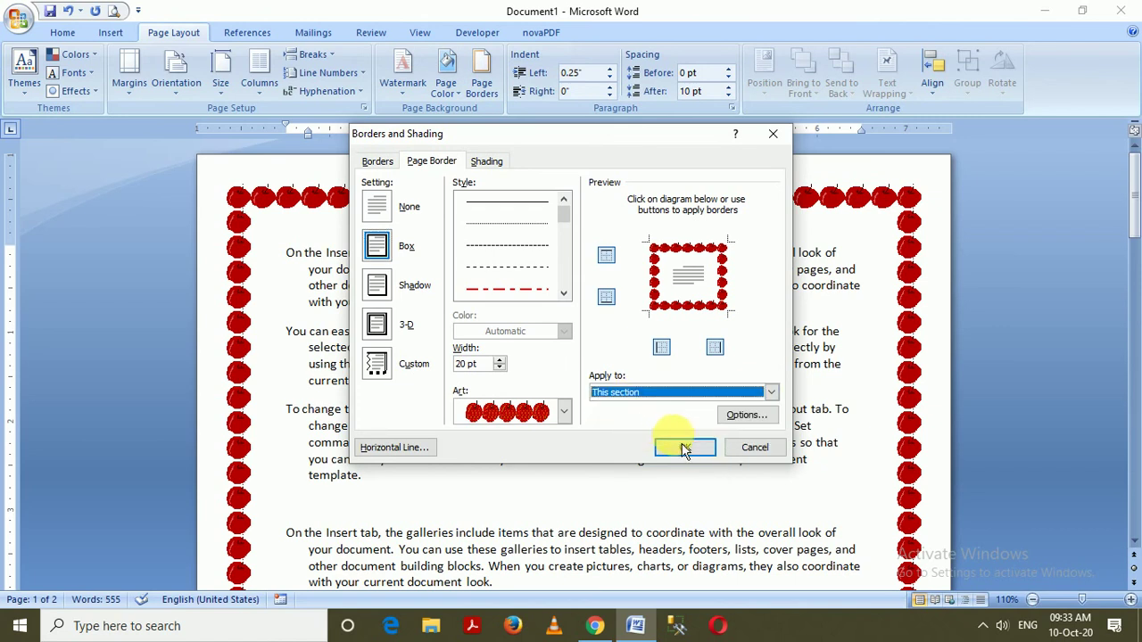
{"action": "left_click", "coordinate": [758, 448]}
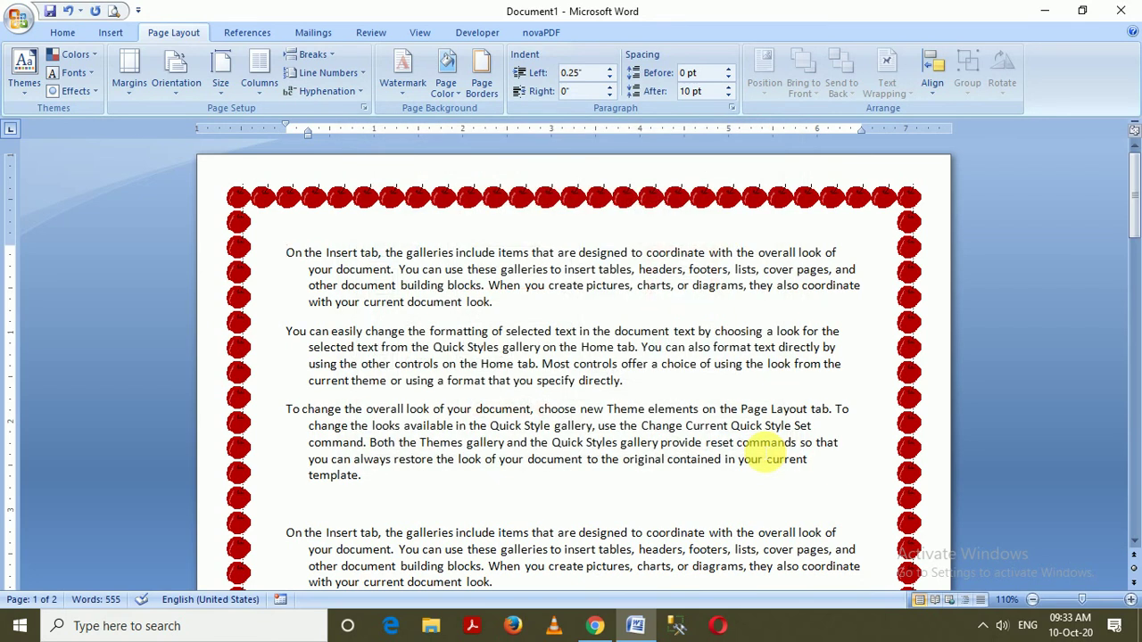